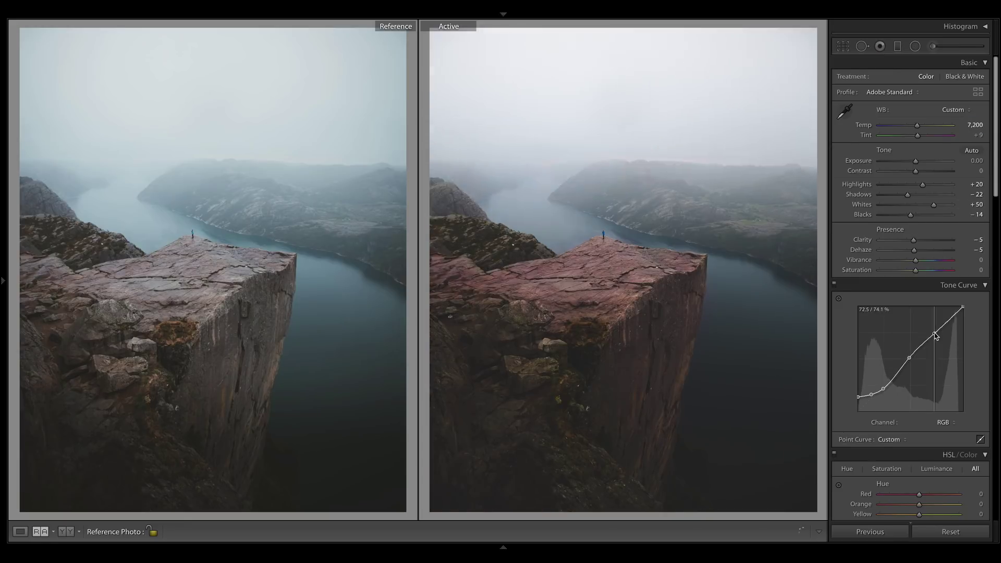
Lower the Orange and Yellow saturation in the HSL panel
key(shift+m)
drag(599, 292, 826, 293)
key(ctrl+z)
scroll(912, 208, down, 10)
drag(920, 221, 905, 224)
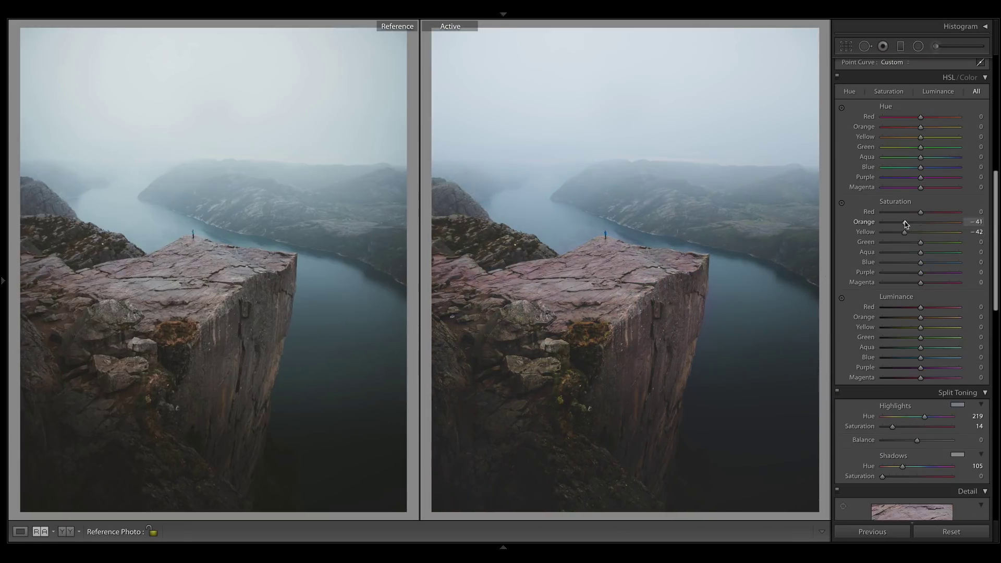
scroll(911, 261, down, 10)
scroll(911, 208, up, 15)
scroll(911, 208, down, 15)
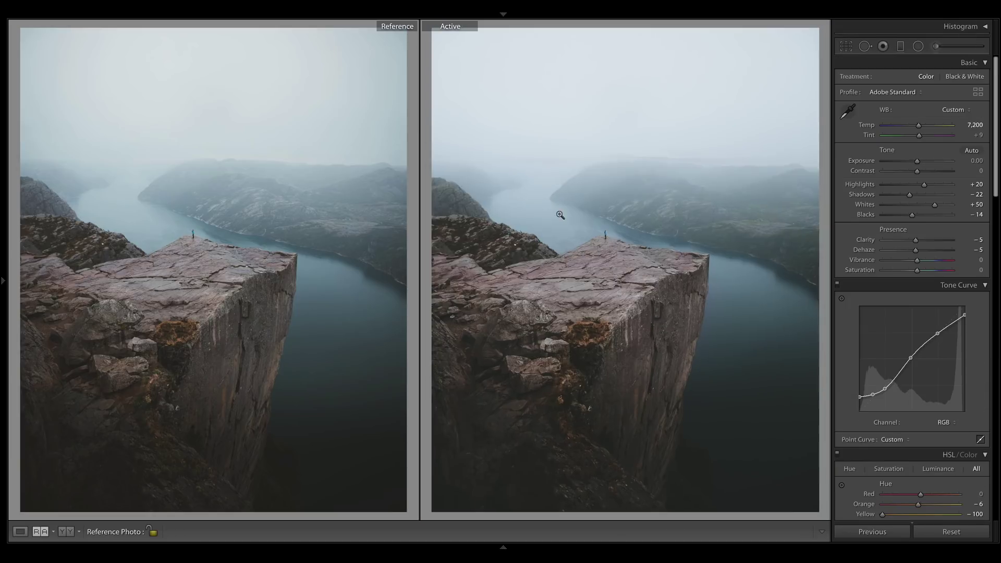
Compare the edited photo against its unedited original with the Before/After toggle
key(backslash)
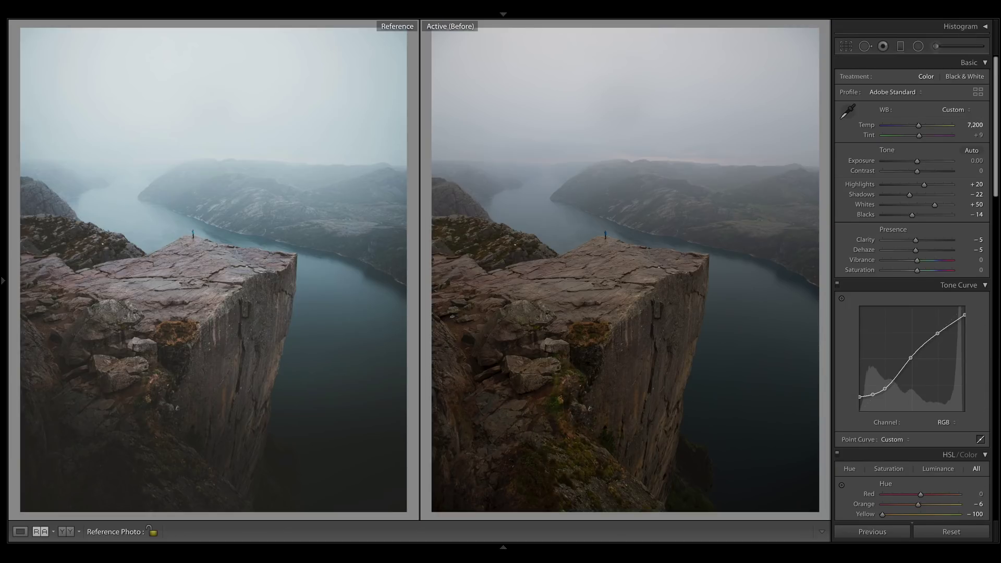
key(backslash)
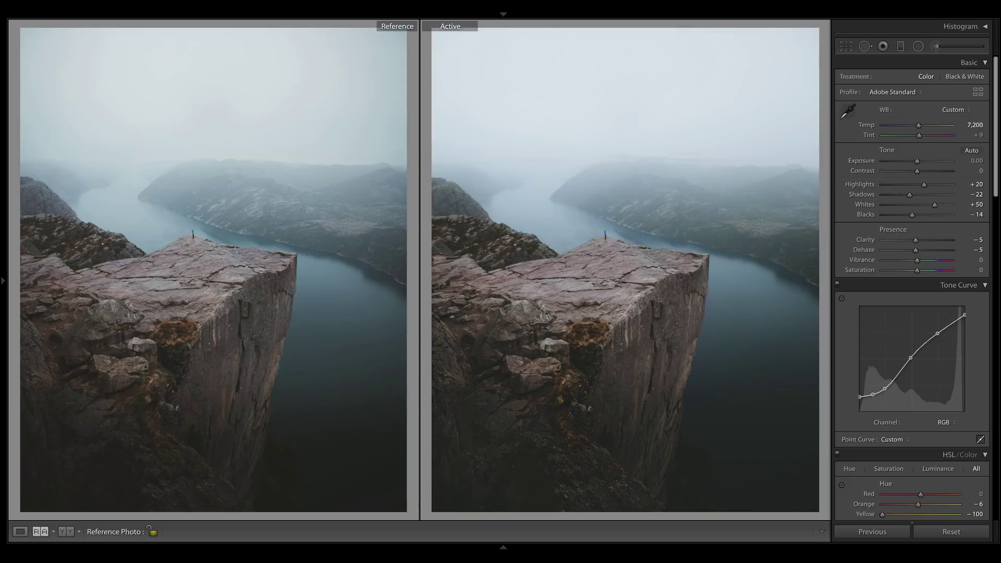
key(backslash)
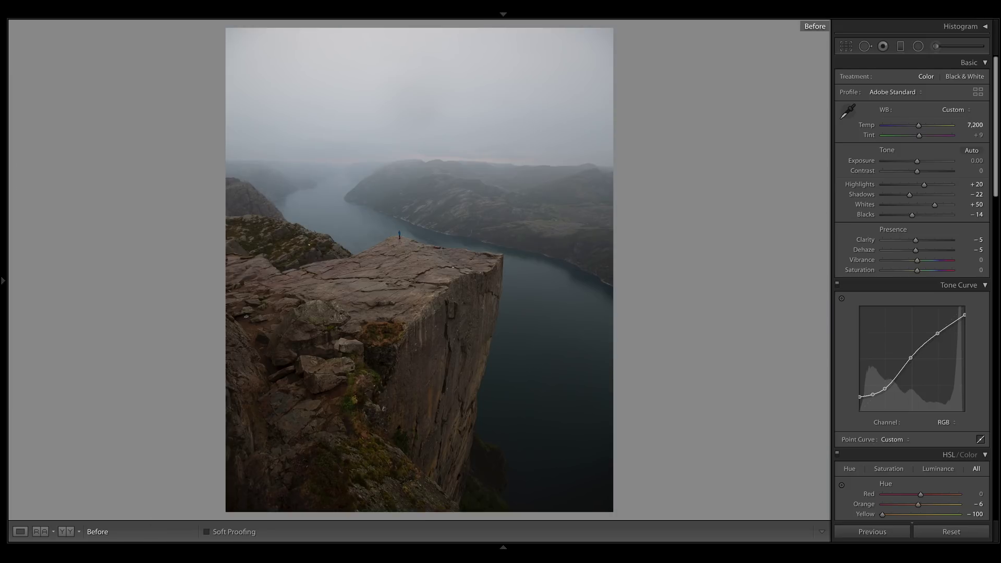
key(backslash)
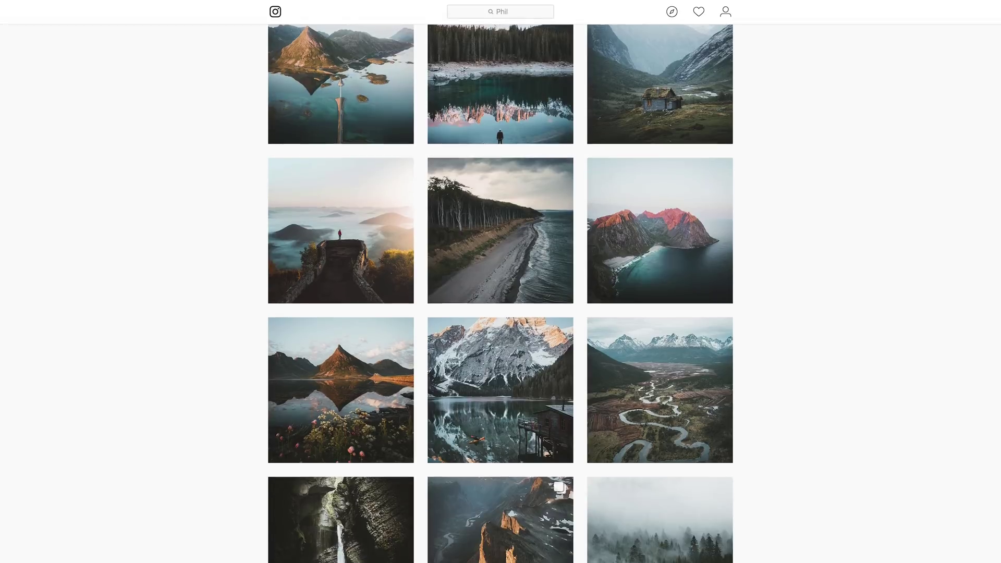
scroll(500, 292, down, 5)
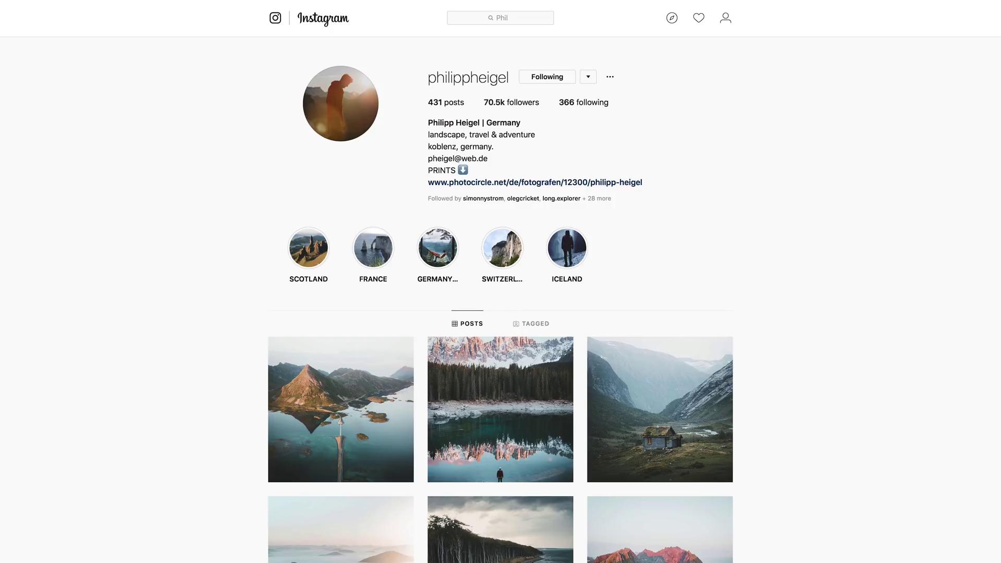
scroll(500, 292, down, 10)
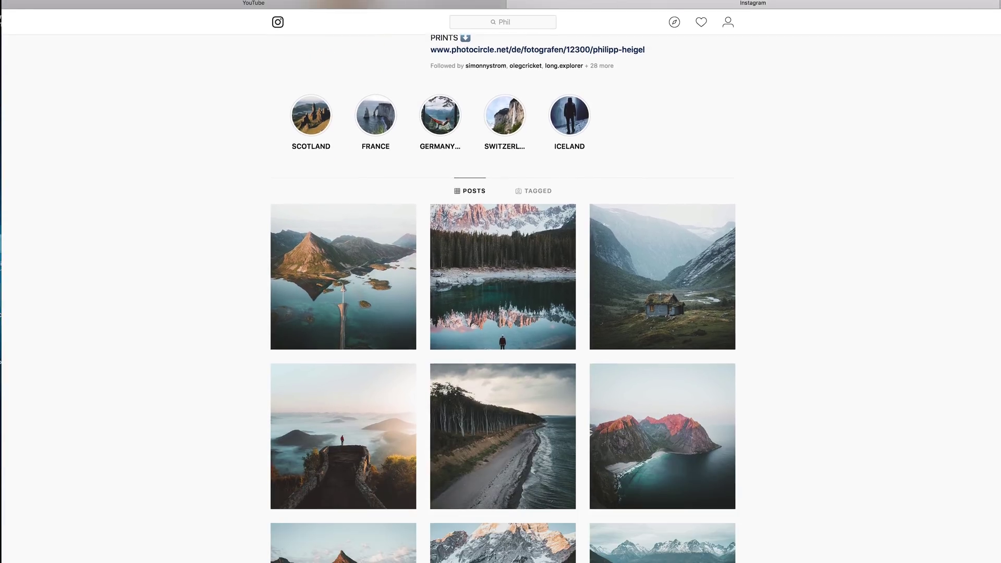
scroll(502, 292, down, 5)
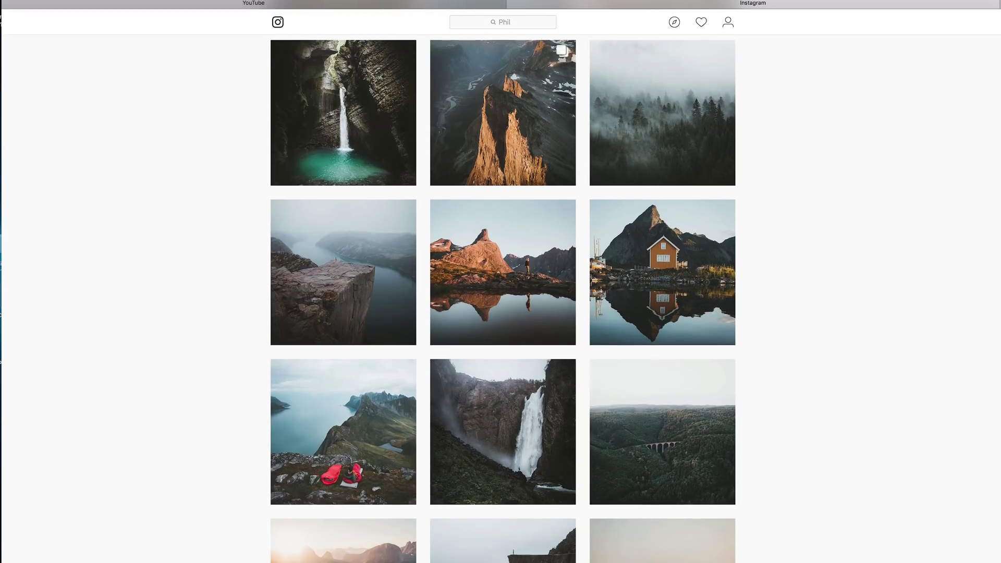
click(325, 253)
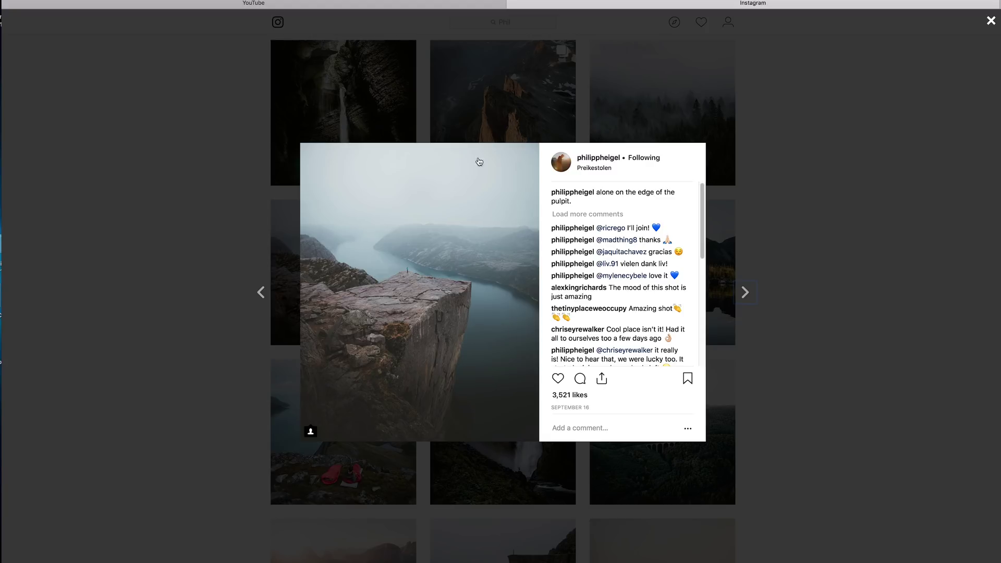
click(991, 20)
scroll(503, 298, up, 7)
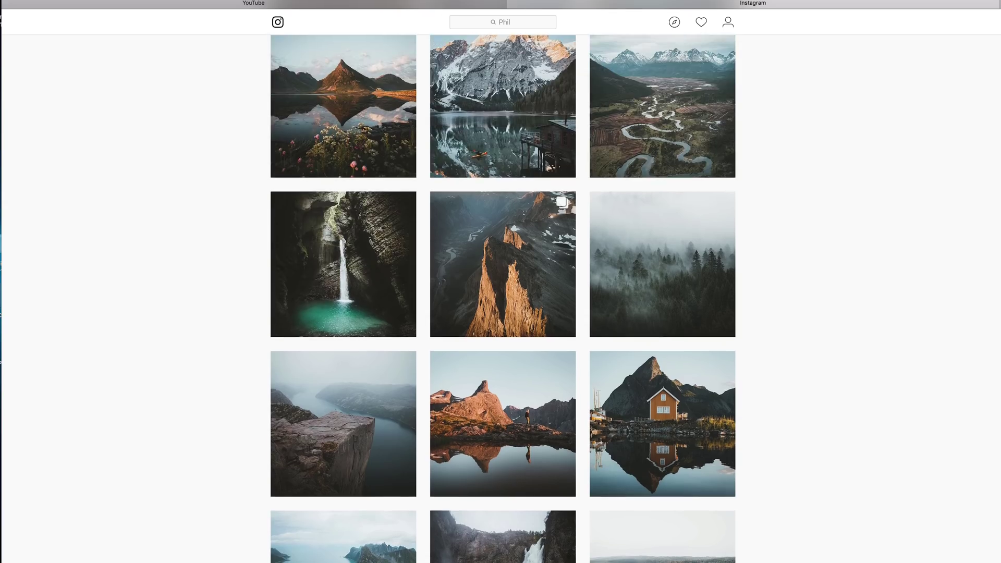
scroll(503, 298, up, 1)
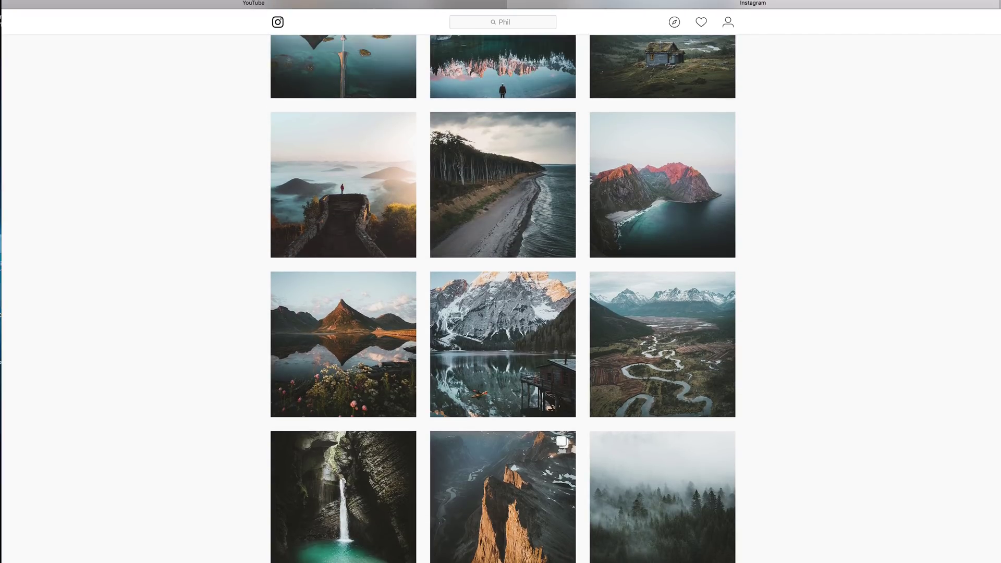
scroll(503, 299, down, 1)
scroll(502, 299, up, 4)
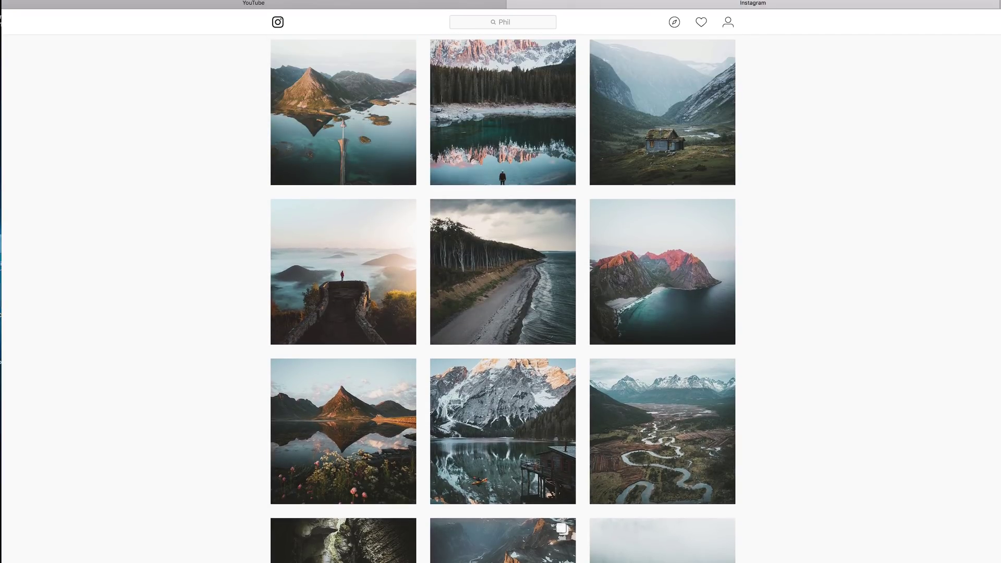
scroll(502, 299, up, 1)
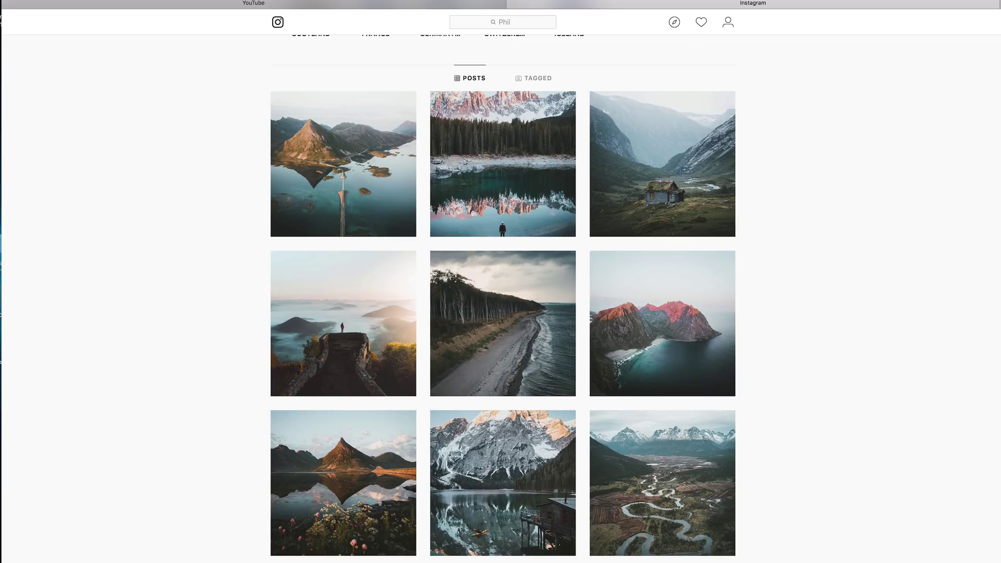
scroll(502, 299, down, 15)
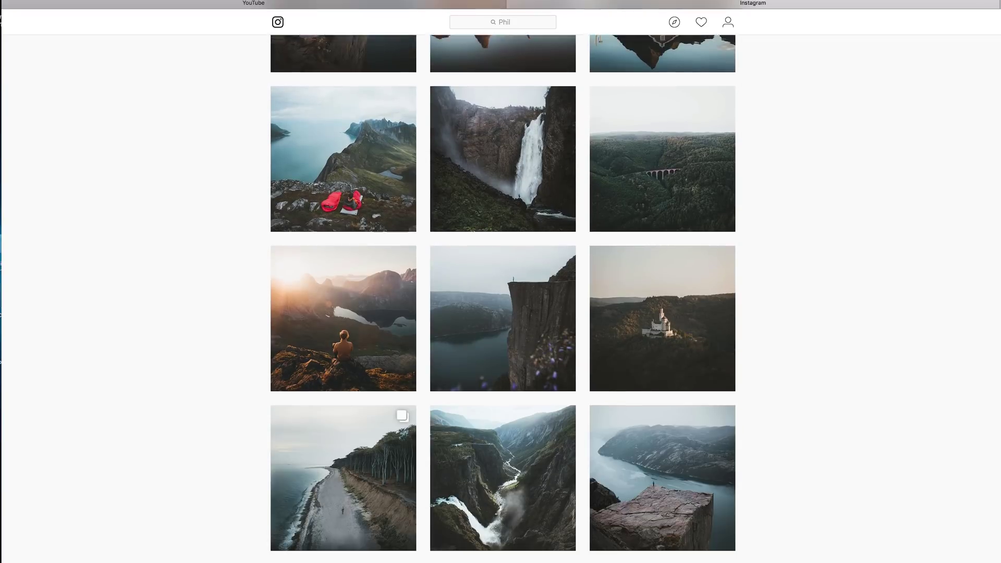
scroll(502, 298, down, 7)
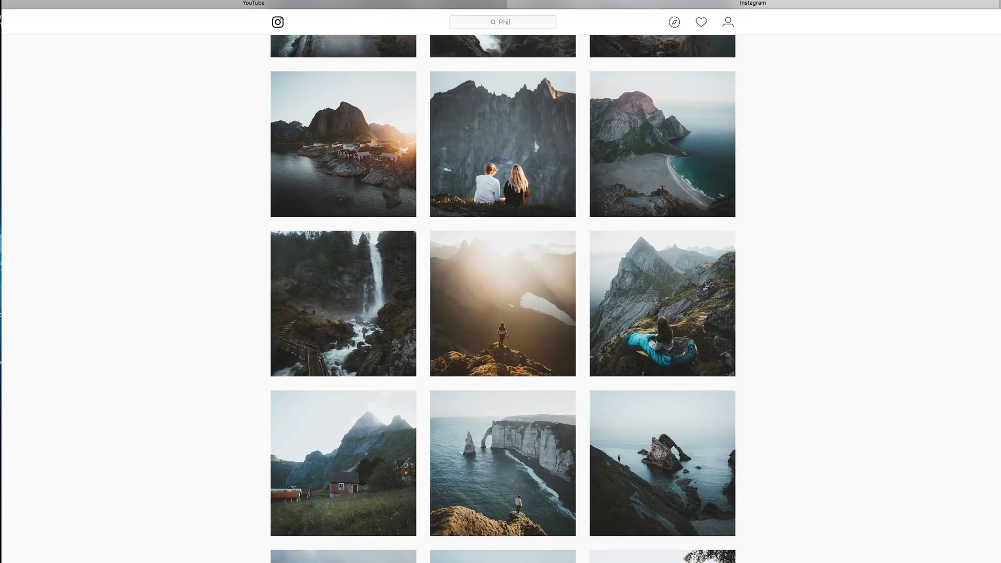
scroll(502, 299, down, 3)
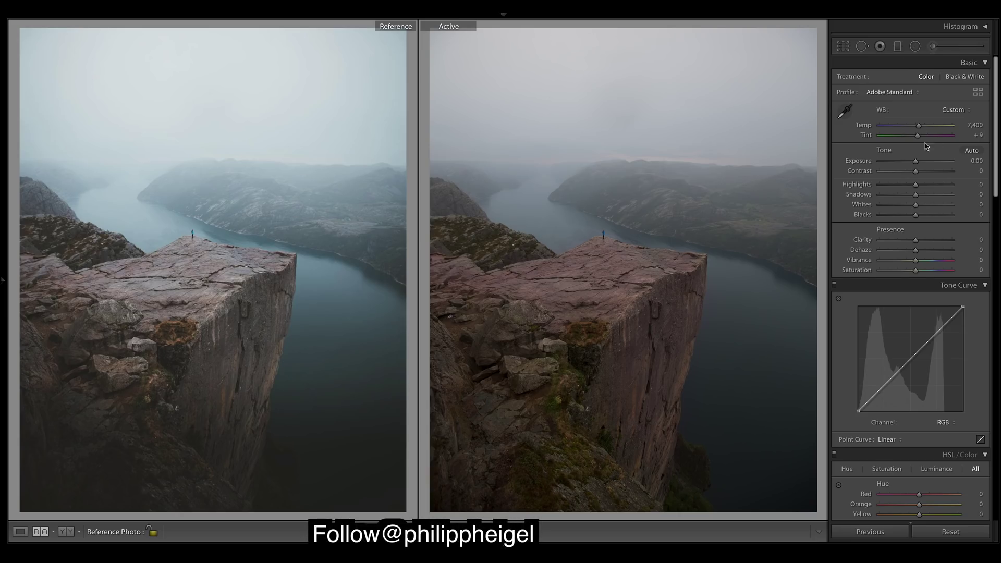
Set the white balance Temp to 7,200
click(969, 125)
text(7)
key(Return)
Set Highlights to +20, Shadows to −22 and Whites to +50, then lower the curve's white point
click(923, 185)
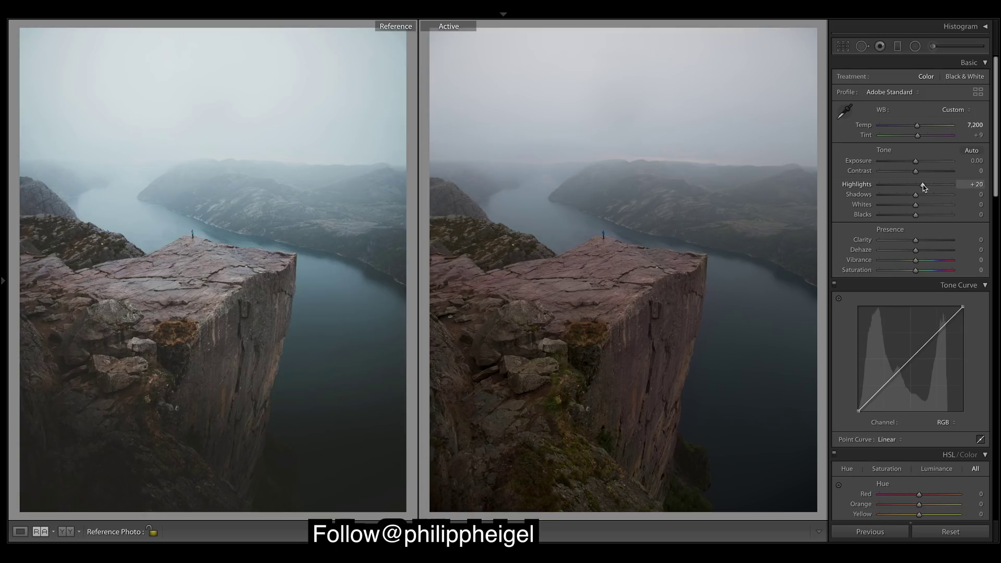
drag(923, 184, 922, 184)
drag(924, 186, 923, 186)
mouse_move(915, 194)
mouse_down()
mouse_move(888, 196)
mouse_move(908, 196)
mouse_up()
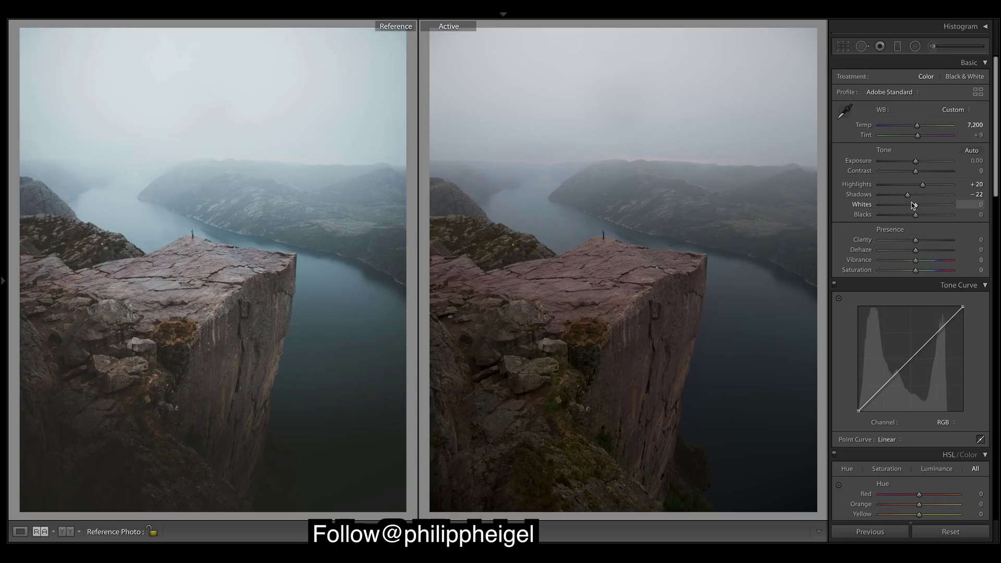
drag(931, 206, 909, 205)
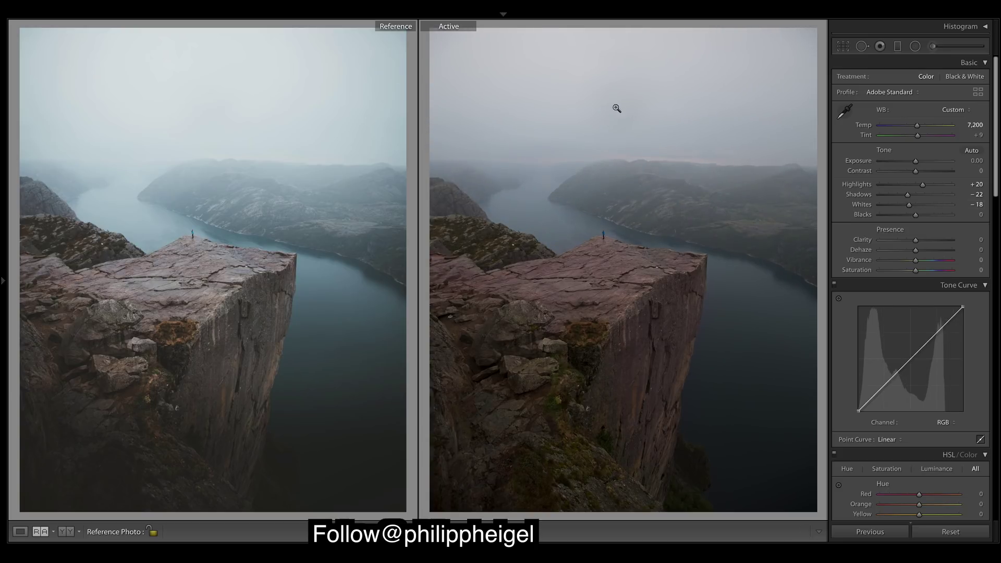
click(925, 205)
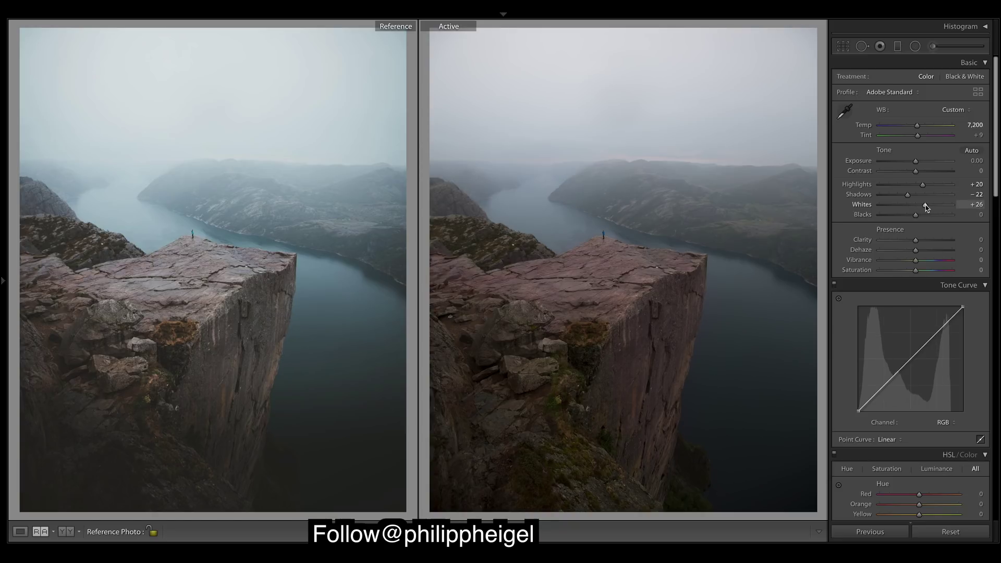
drag(924, 205, 933, 208)
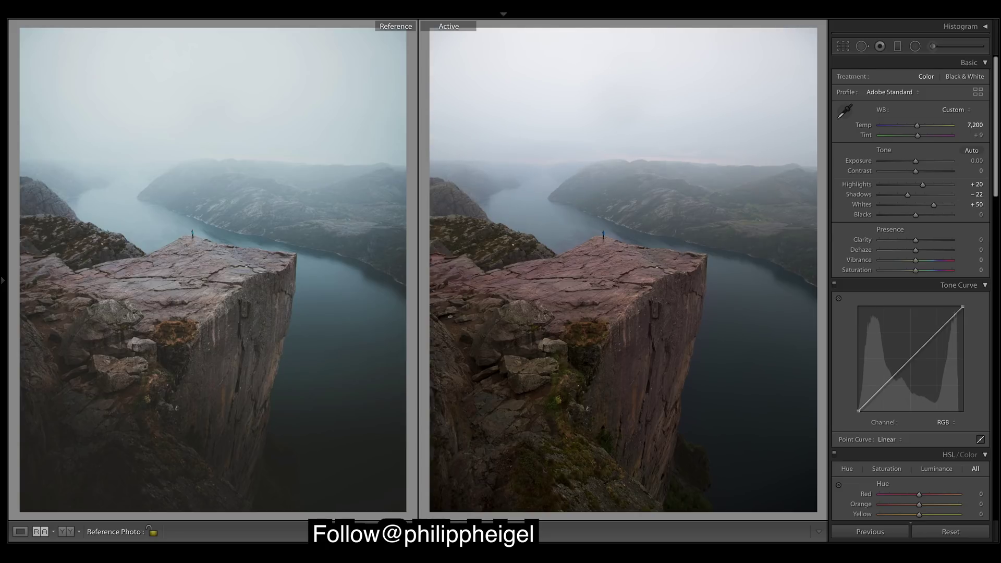
drag(963, 308, 963, 315)
Undo the tone curve white point change and deepen Blacks to −14
key(ctrl+z)
drag(917, 214, 913, 216)
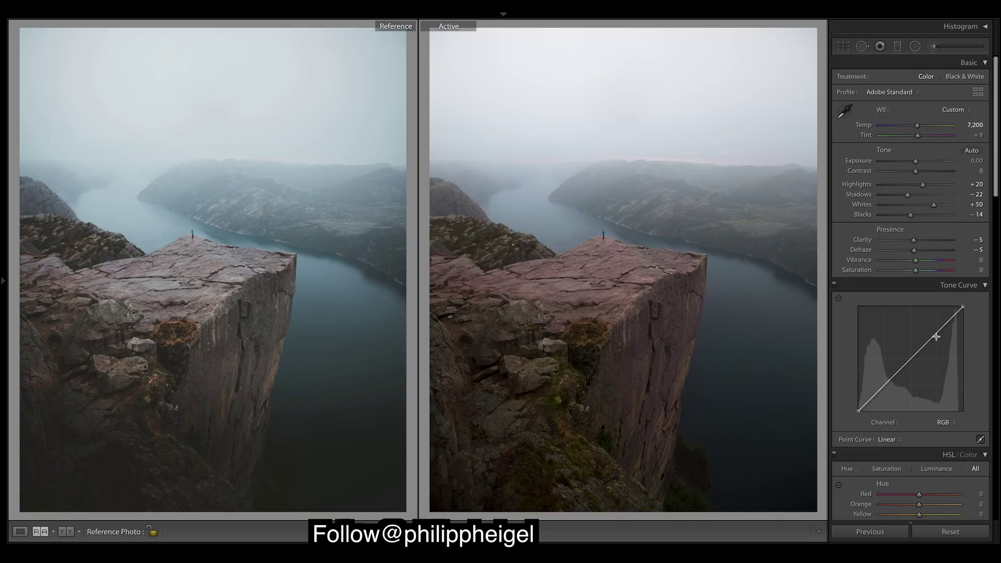
Lift the curve's black point, add a highlight point, and lower the white point to darken the sky
drag(858, 410, 910, 359)
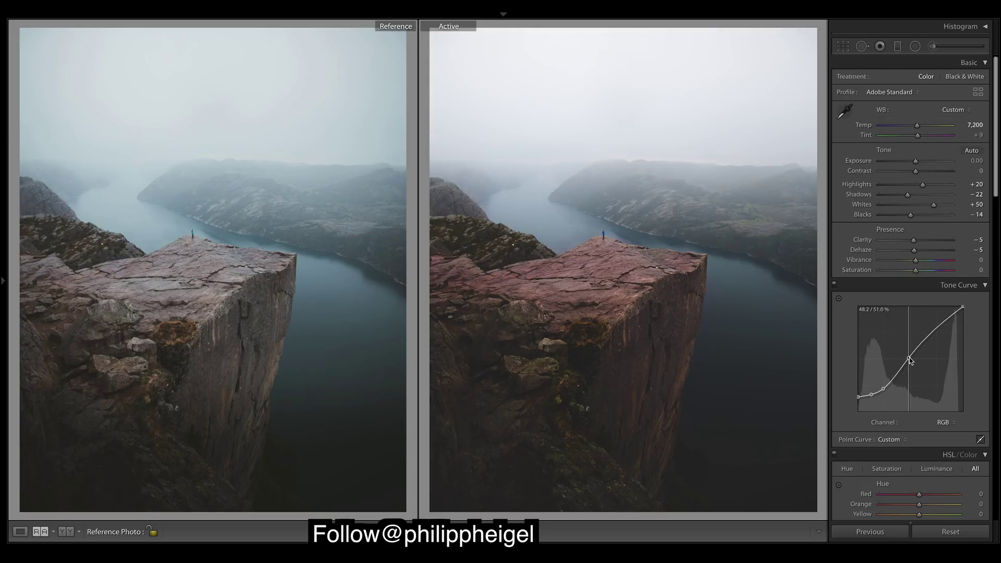
click(935, 334)
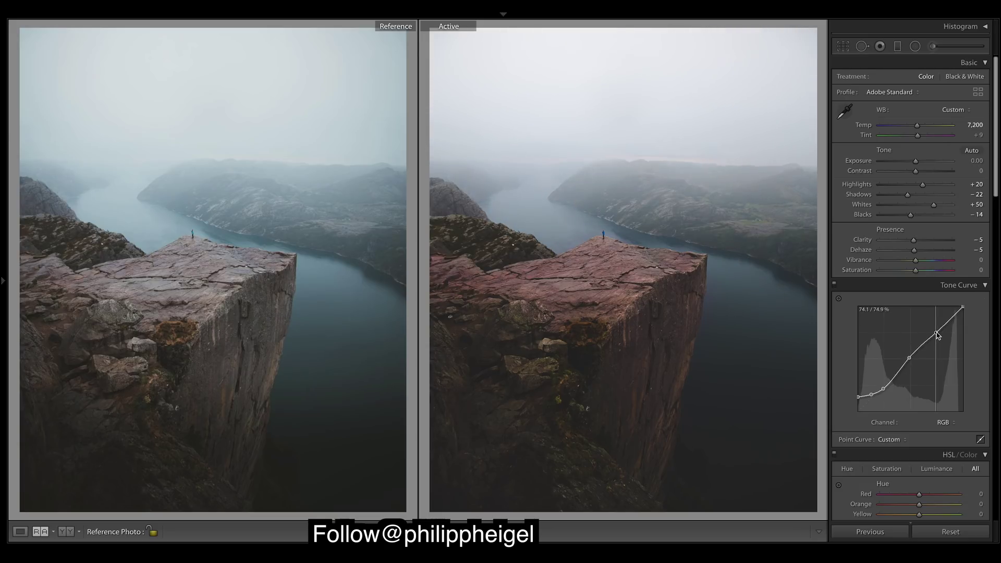
drag(962, 306, 962, 314)
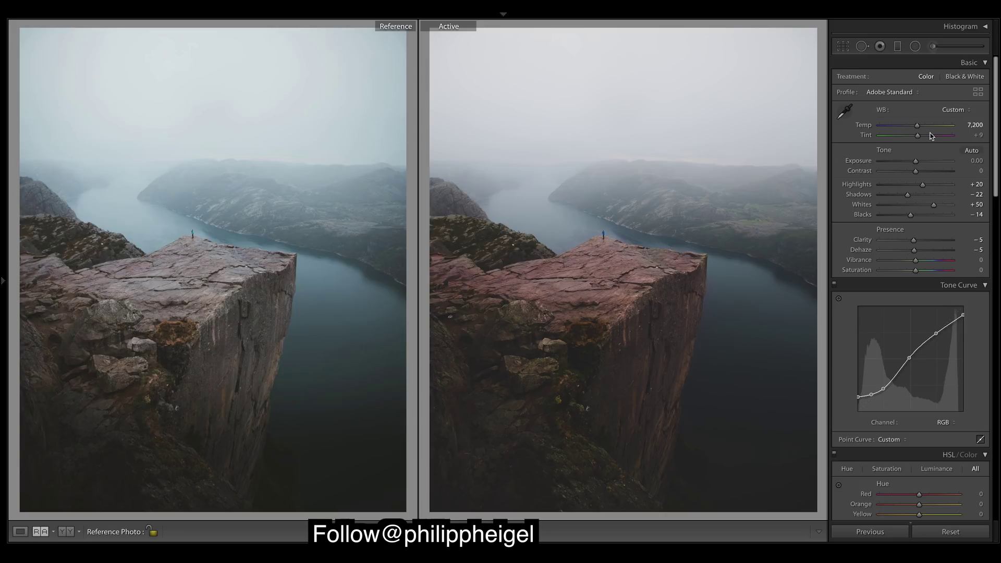
click(914, 45)
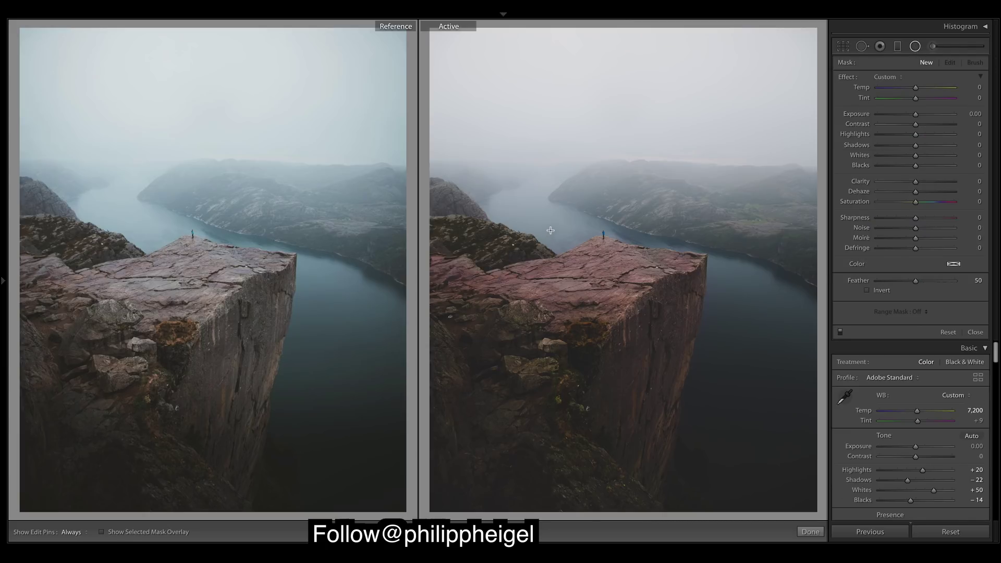
Draw an inverted radial filter around the rock plateau with Feather 76 and Shadows +80
drag(550, 230, 599, 297)
drag(759, 300, 828, 301)
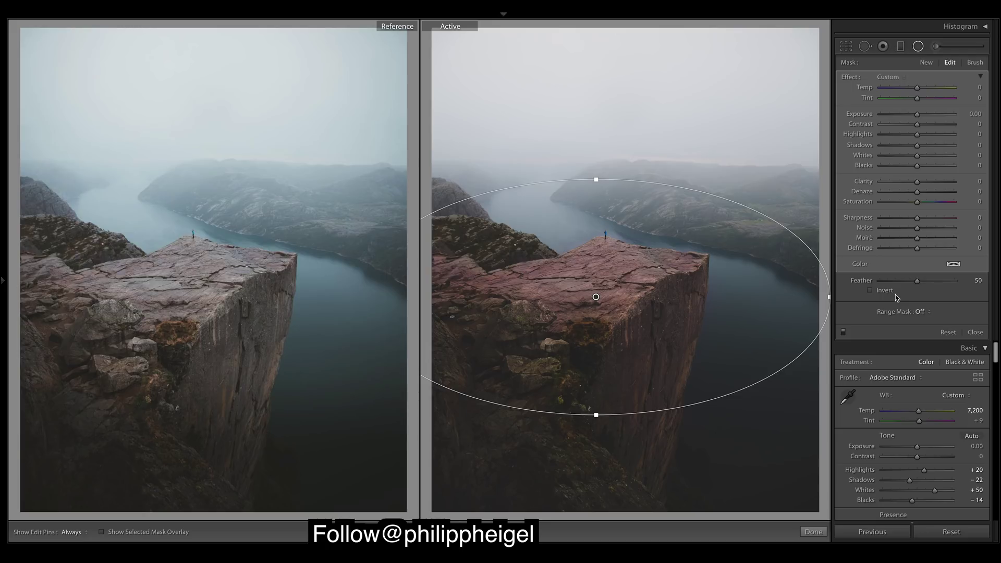
click(938, 282)
drag(916, 145, 931, 152)
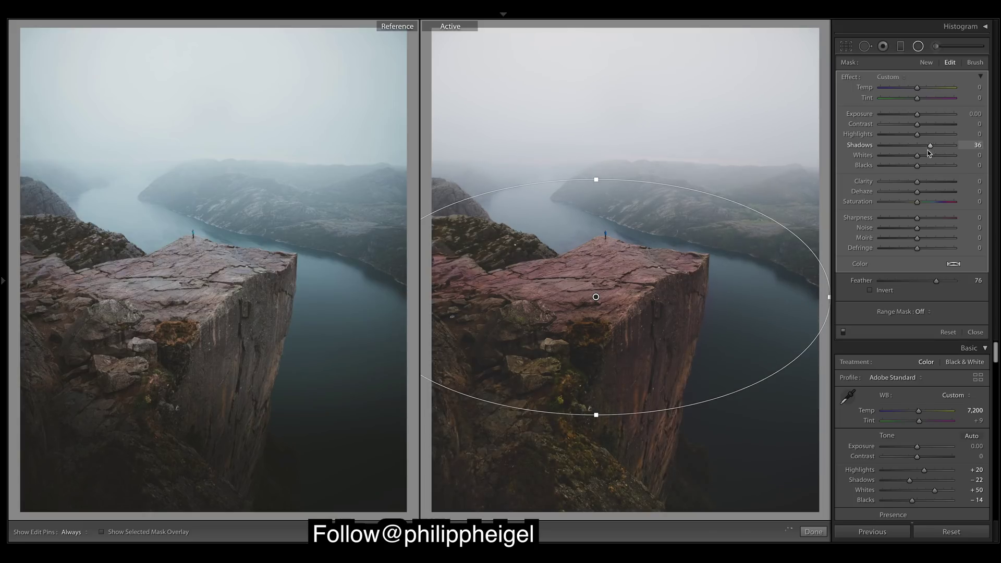
click(870, 290)
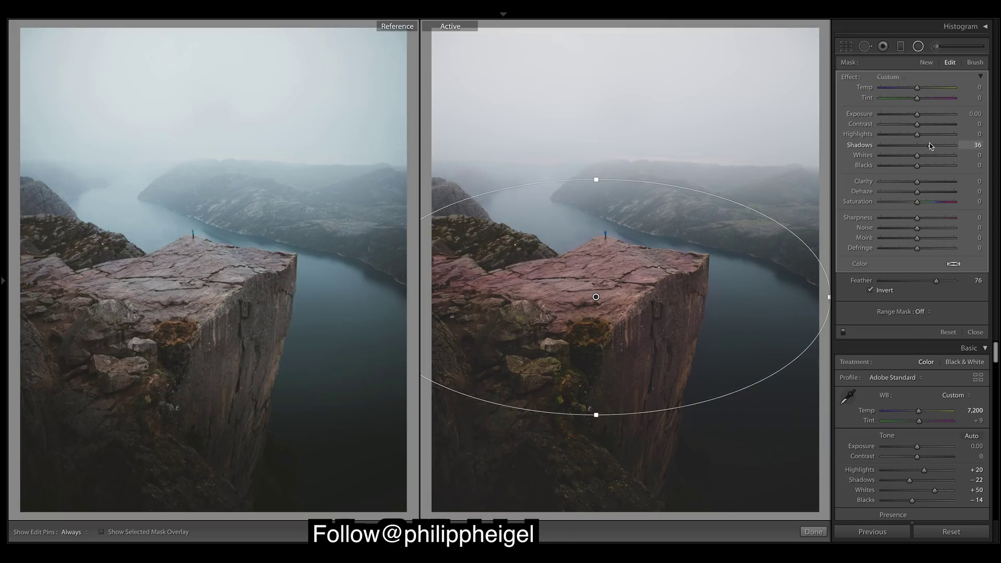
drag(932, 147, 935, 148)
drag(936, 151, 948, 153)
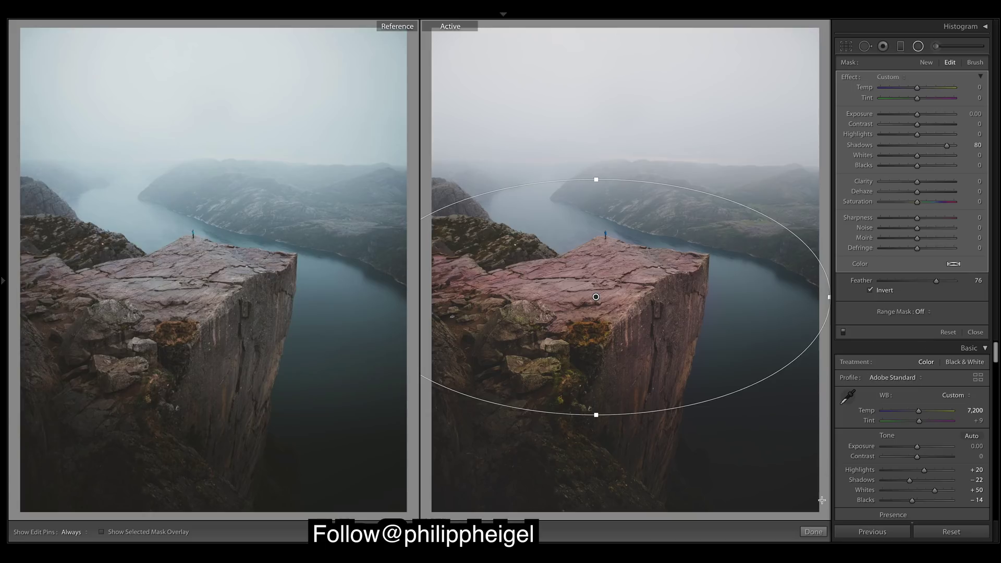
click(813, 532)
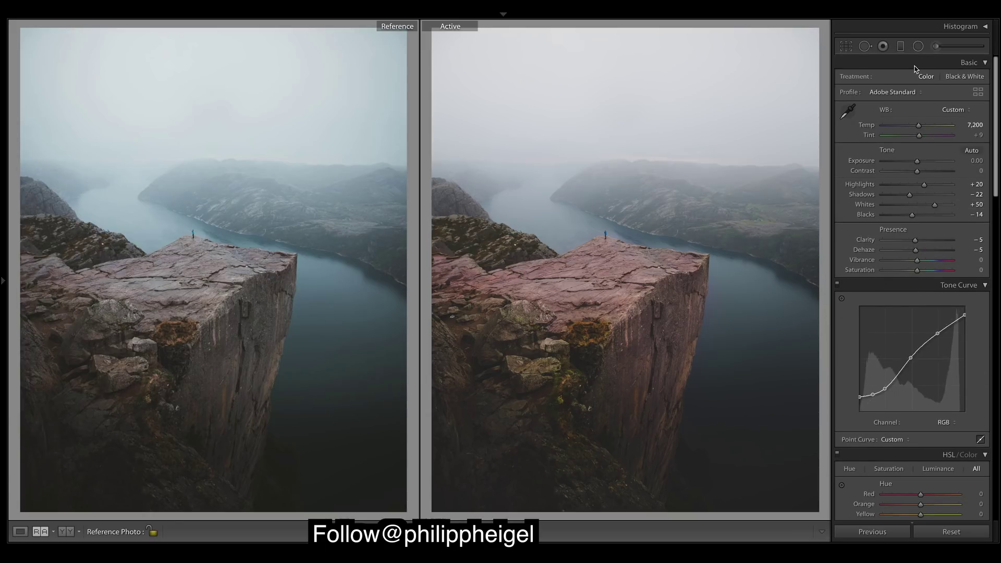
click(917, 46)
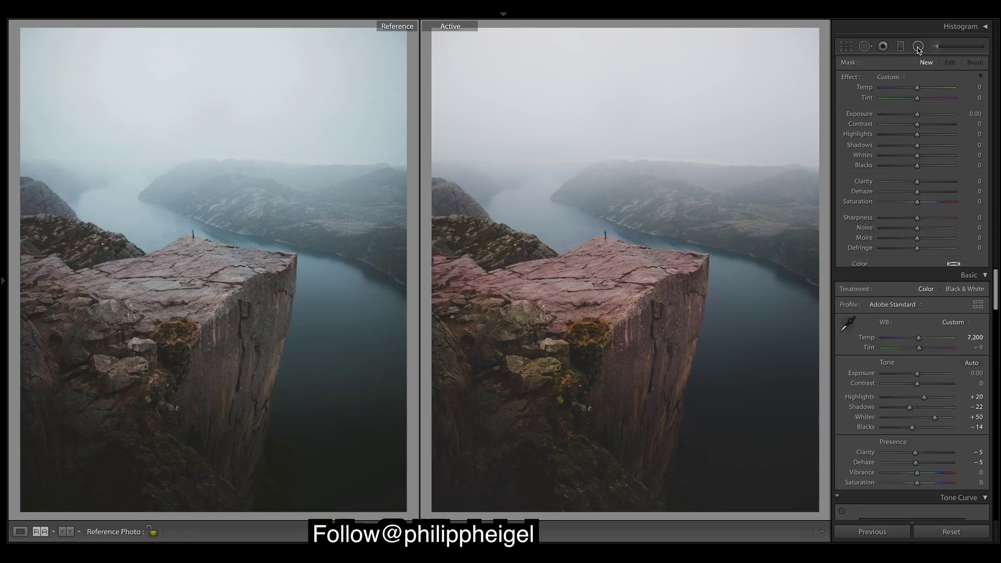
click(595, 297)
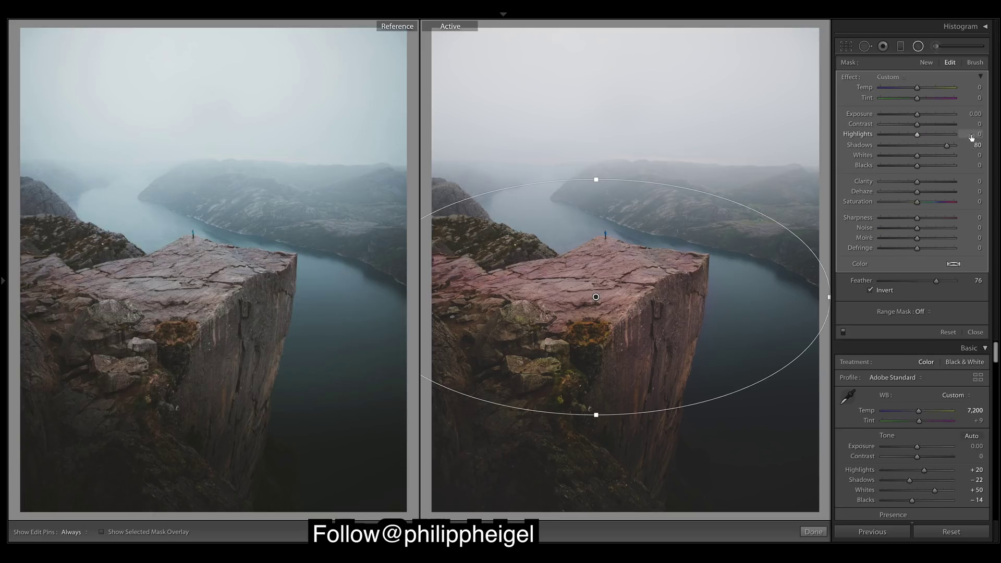
double_click(947, 145)
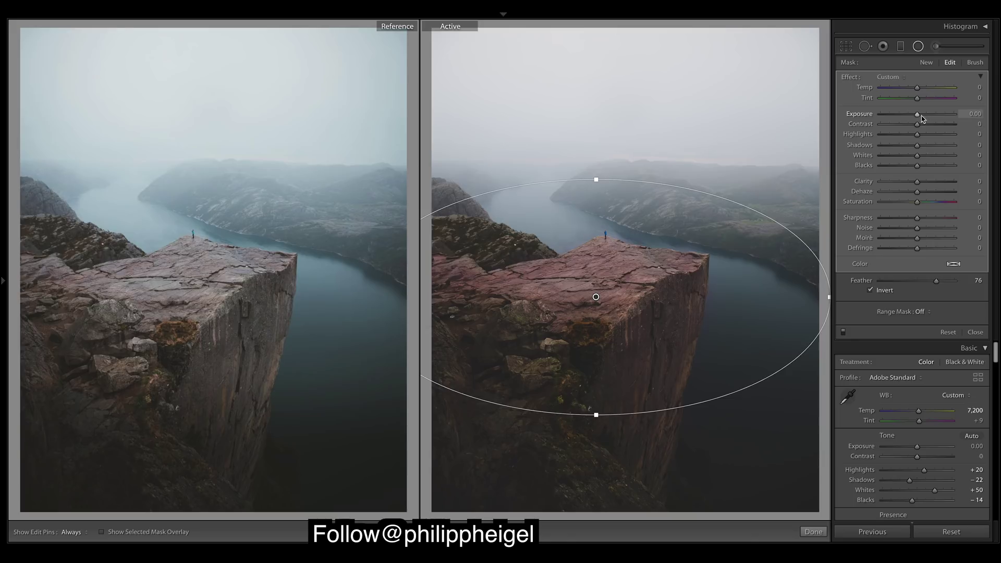
drag(920, 116, 937, 117)
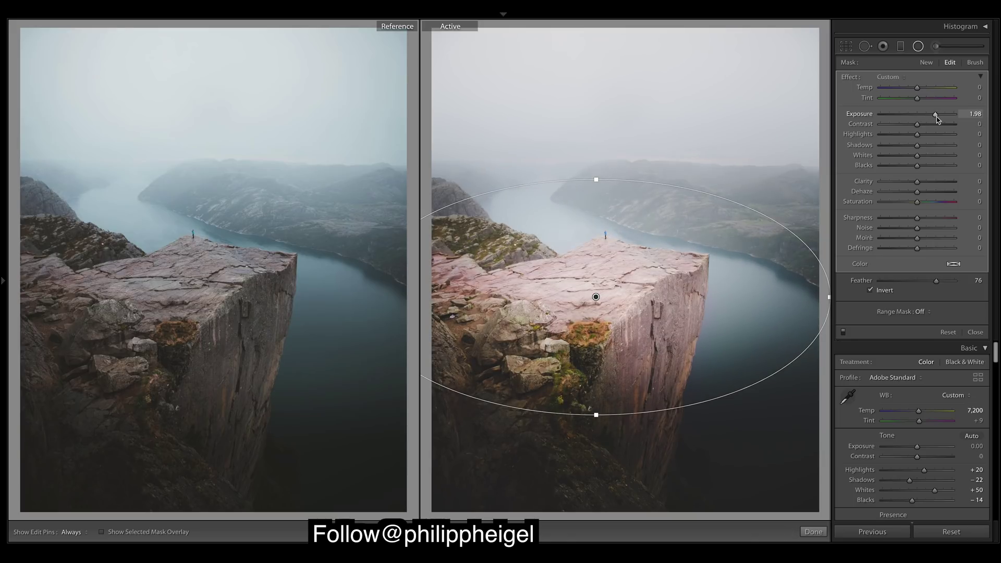
key(ctrl+z)
click(921, 114)
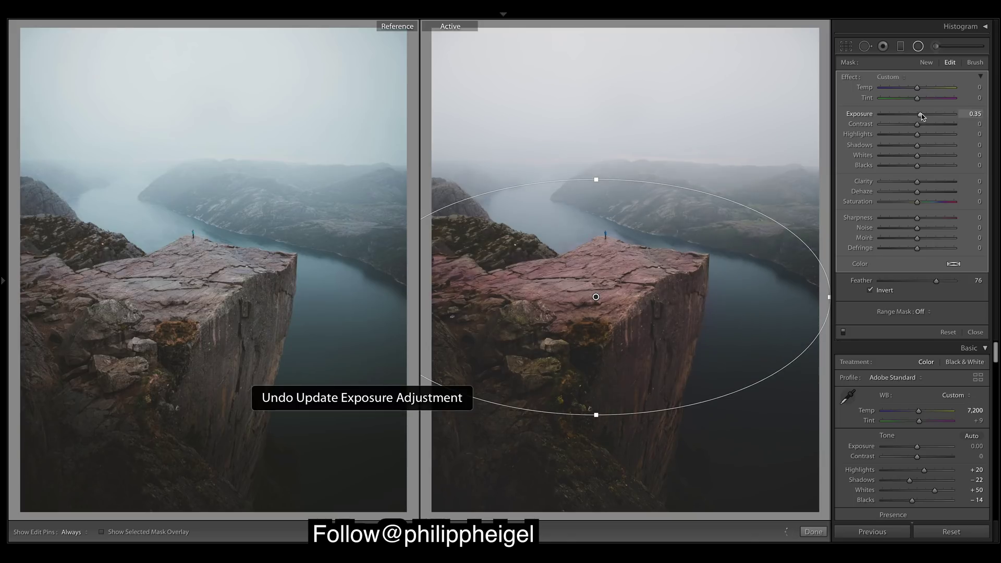
drag(921, 114, 921, 115)
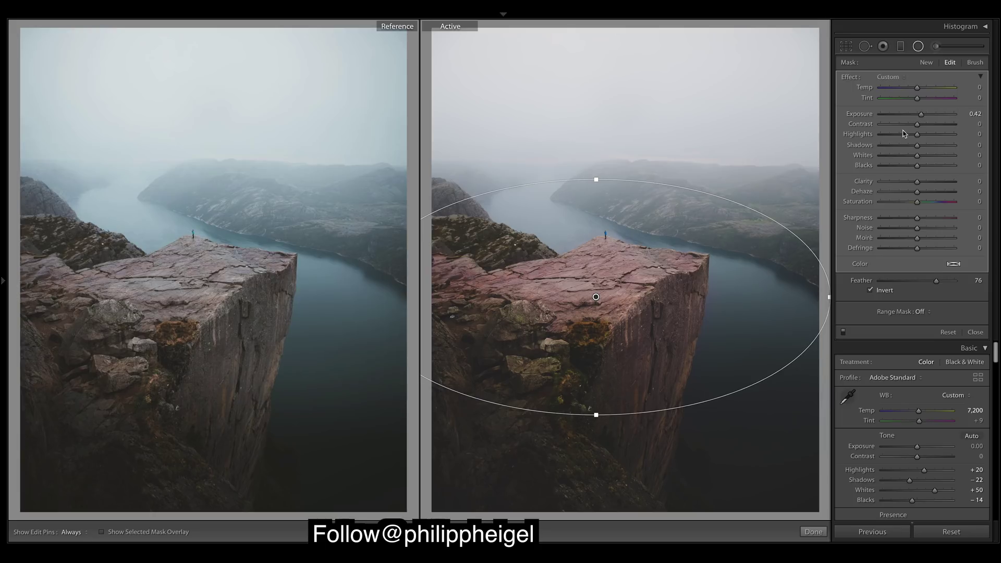
key(ctrl+z)
key(ctrl+z)
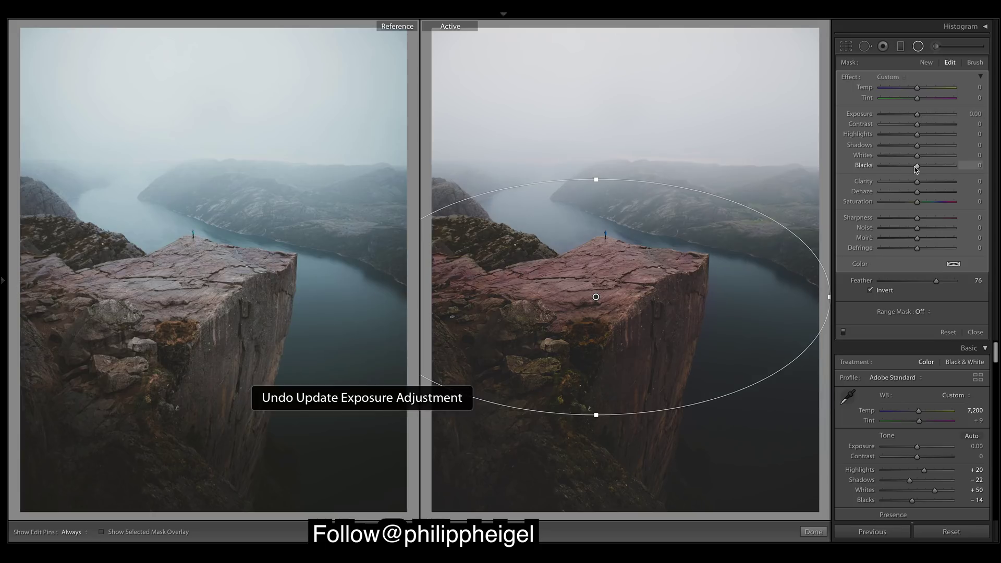
key(ctrl+z)
key(ctrl+z)
key(ctrl+z)
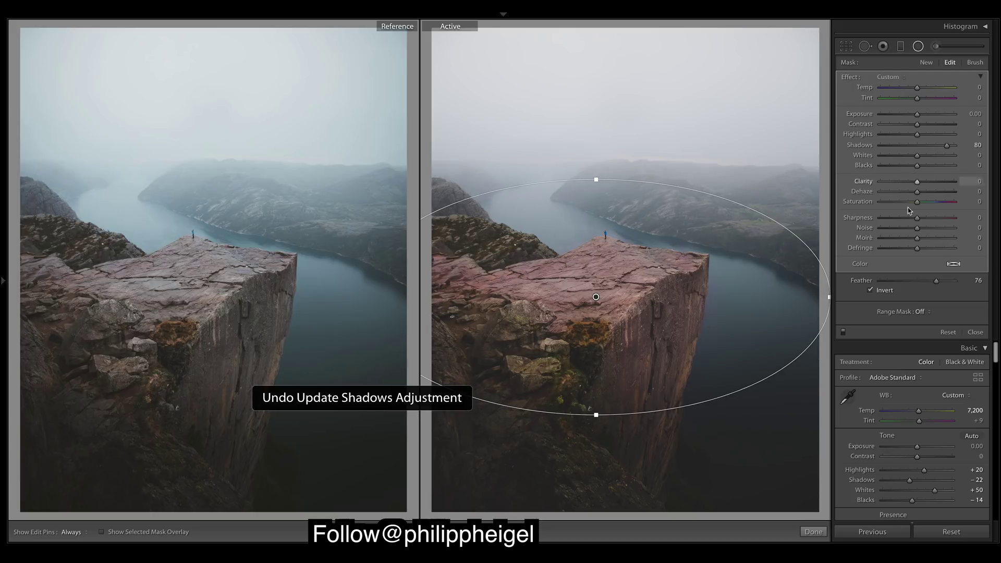
click(975, 332)
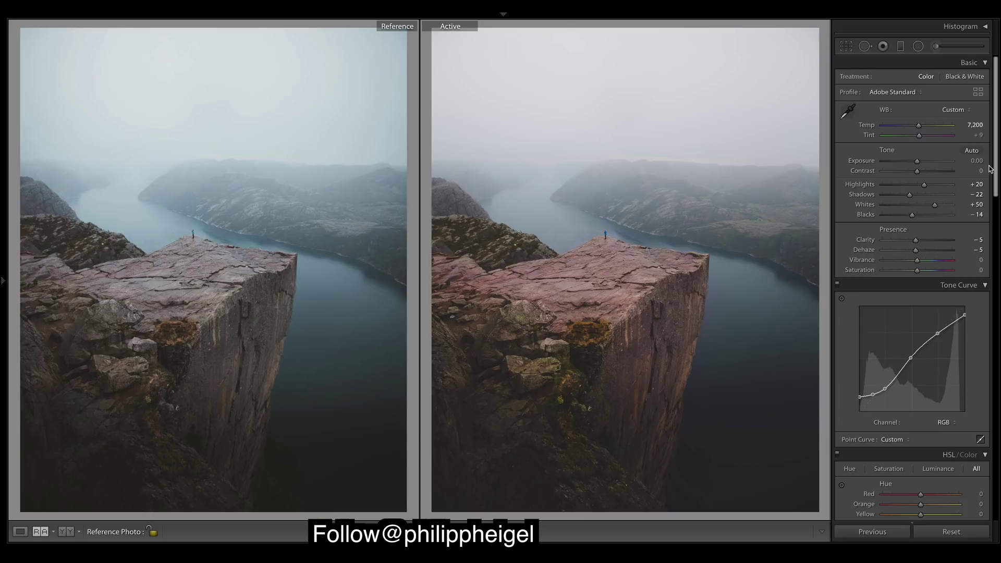
Tint highlights at hue 219, saturation 14, and set shadow hue 105 with saturation 0
drag(992, 168, 999, 302)
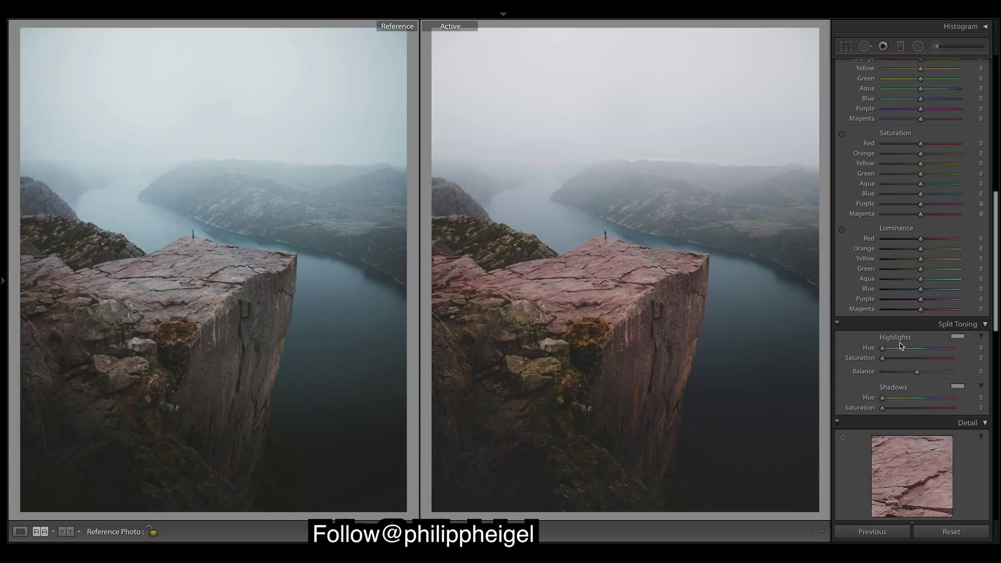
drag(884, 349, 925, 350)
drag(927, 349, 892, 360)
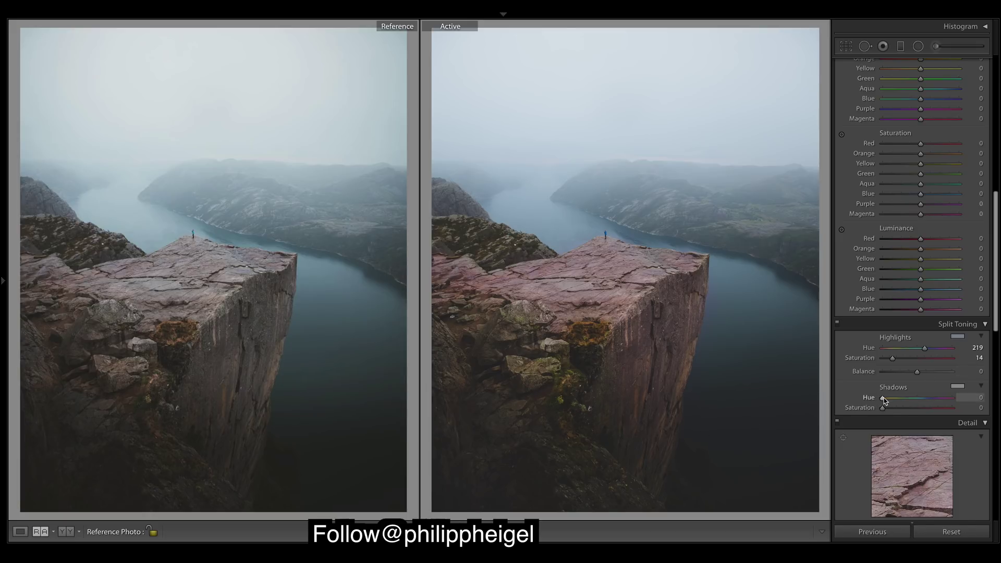
drag(883, 398, 905, 400)
drag(905, 399, 888, 411)
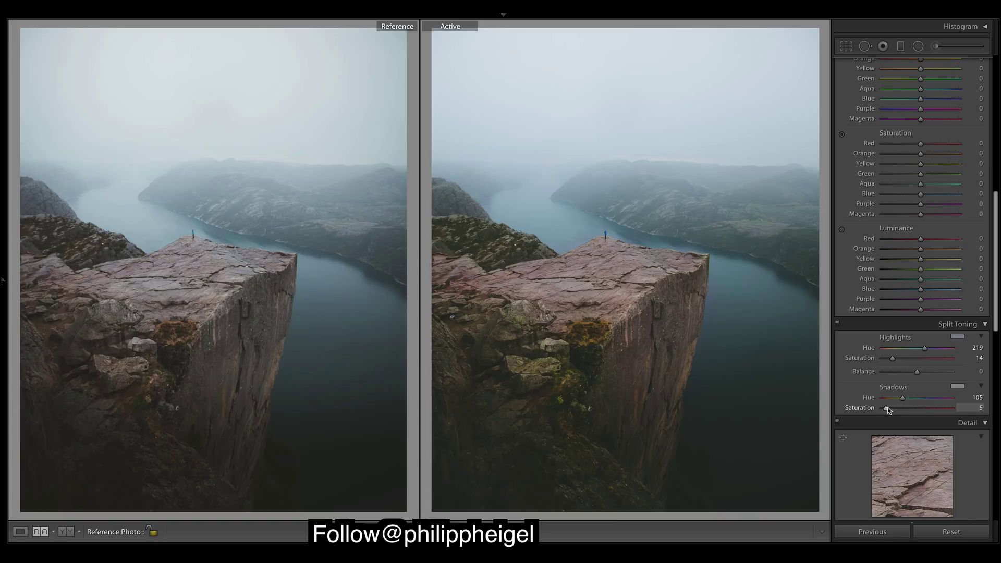
double_click(888, 409)
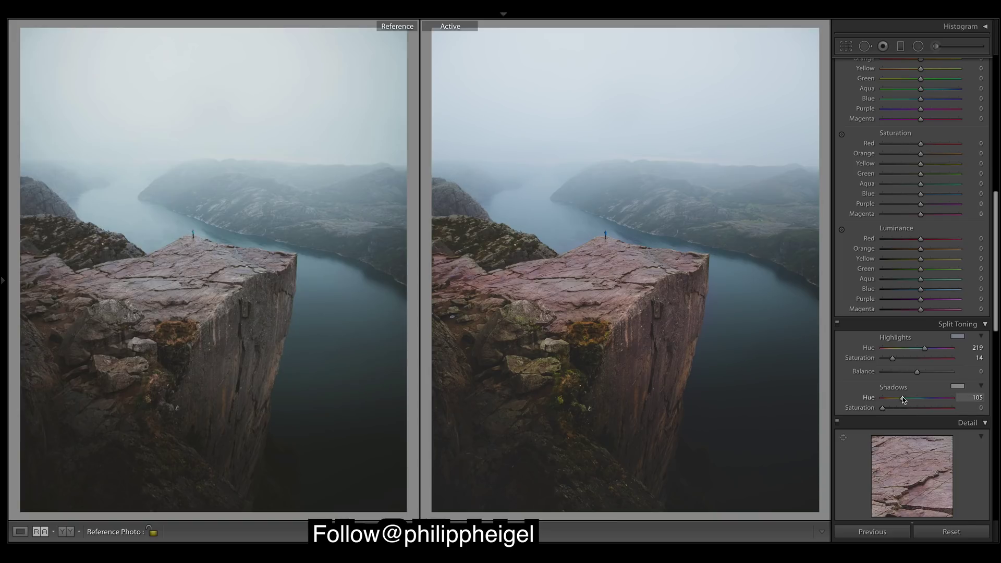
Shift the Yellow hue and lower Yellow and Orange saturation in HSL
scroll(940, 313, up, 2)
scroll(940, 313, up, 4)
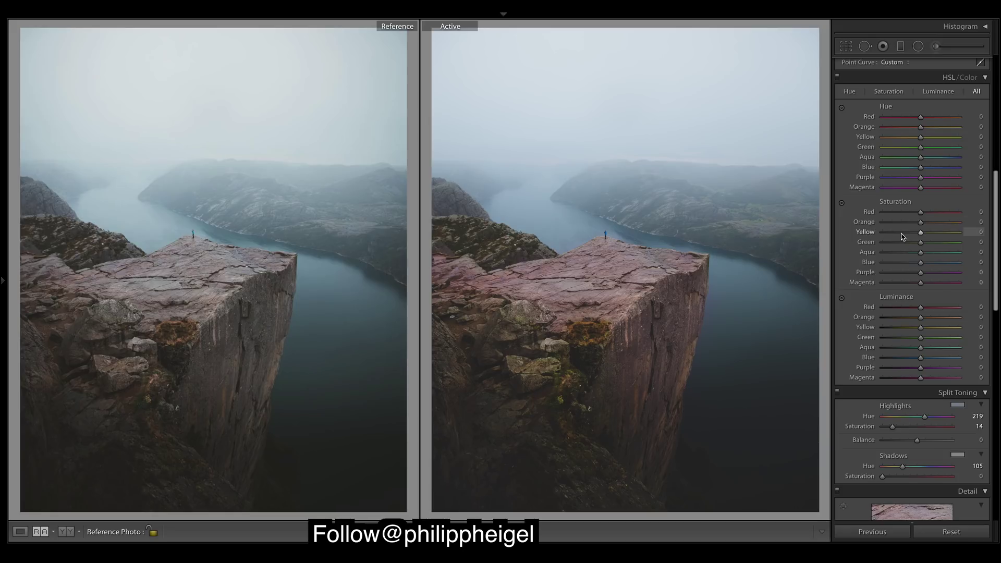
mouse_move(920, 141)
mouse_down()
mouse_move(885, 141)
mouse_move(923, 139)
mouse_up()
click(905, 231)
drag(905, 232, 904, 232)
drag(905, 224, 903, 224)
Raise the Split Toning shadow saturation to 4
scroll(917, 313, down, 5)
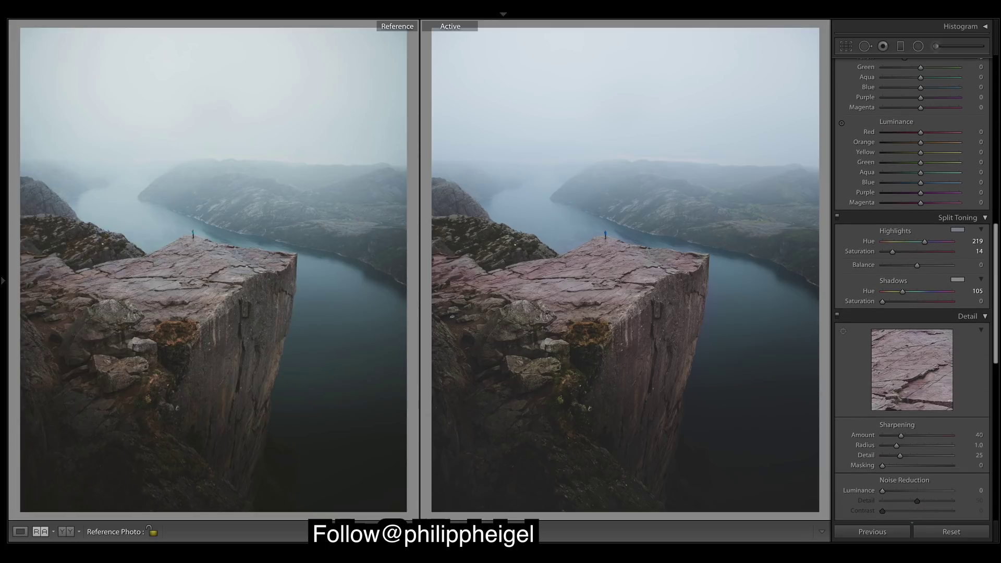
scroll(876, 245, down, 1)
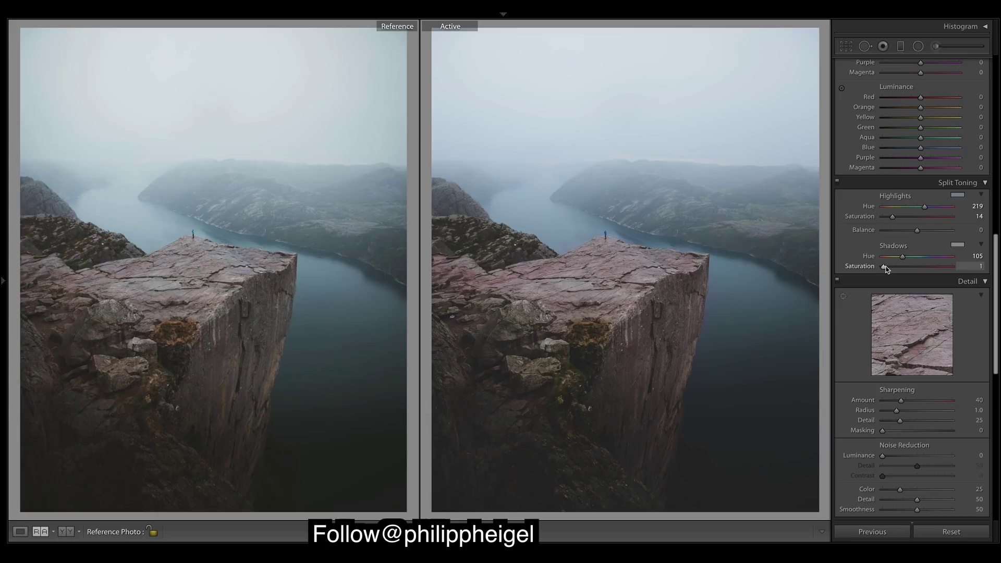
drag(885, 269, 887, 269)
scroll(994, 275, up, 2)
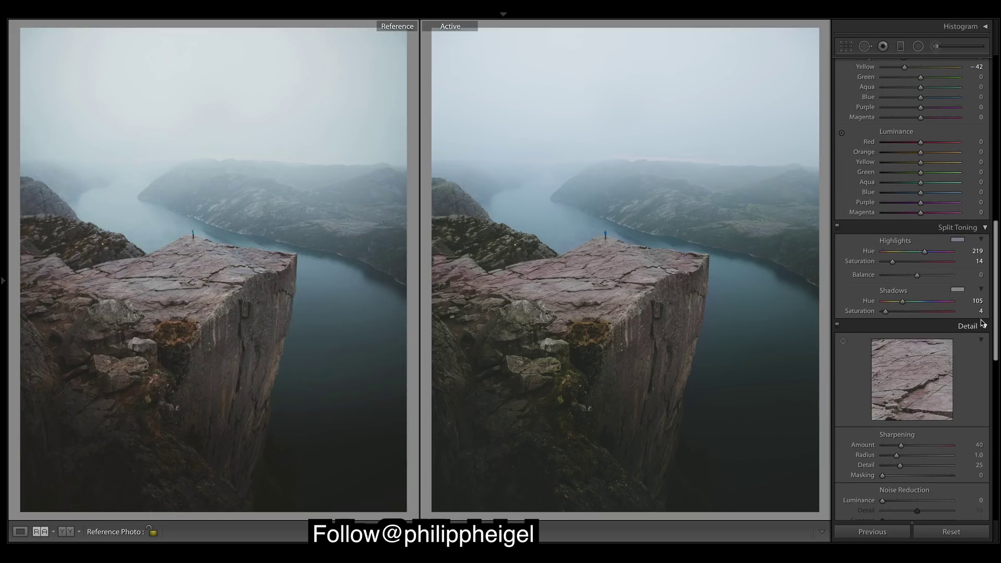
Set the Orange hue to −6 and the Yellow hue to −100
scroll(994, 321, up, 10)
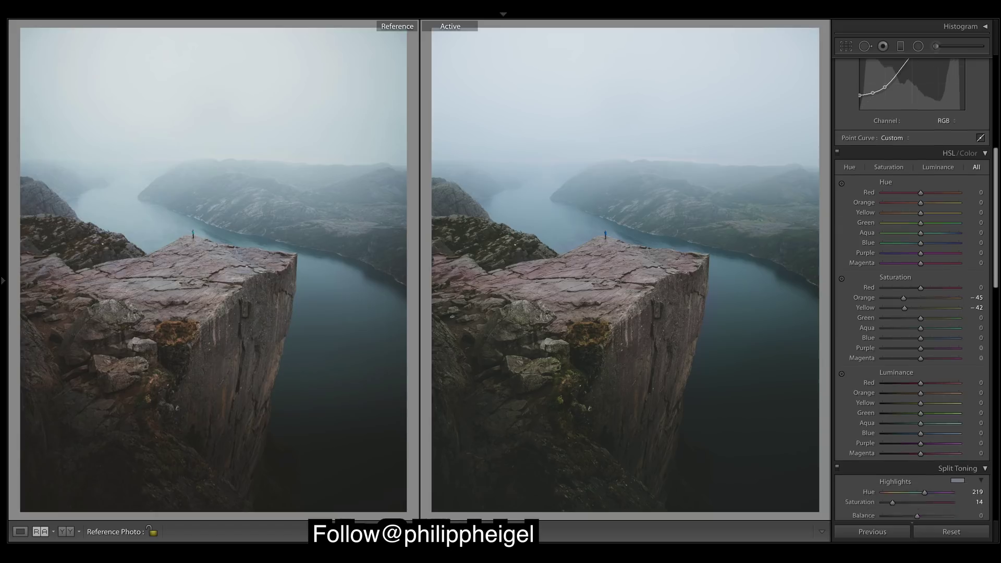
scroll(976, 259, down, 1)
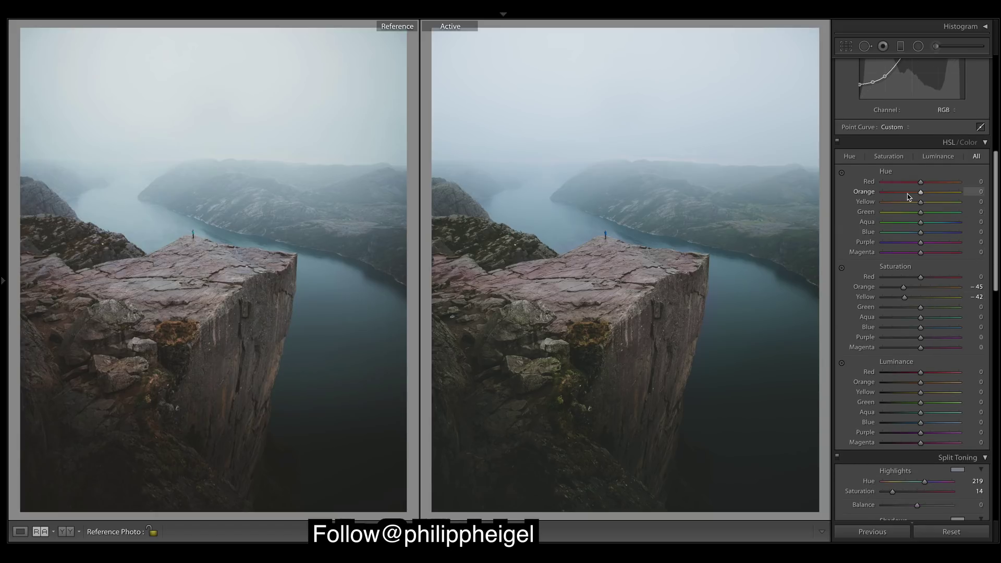
drag(914, 195, 918, 195)
drag(920, 196, 858, 206)
drag(885, 204, 886, 204)
Reset then restore the shadow toning saturation, nudge the Yellow hue, and lower Blue saturation
drag(997, 203, 997, 317)
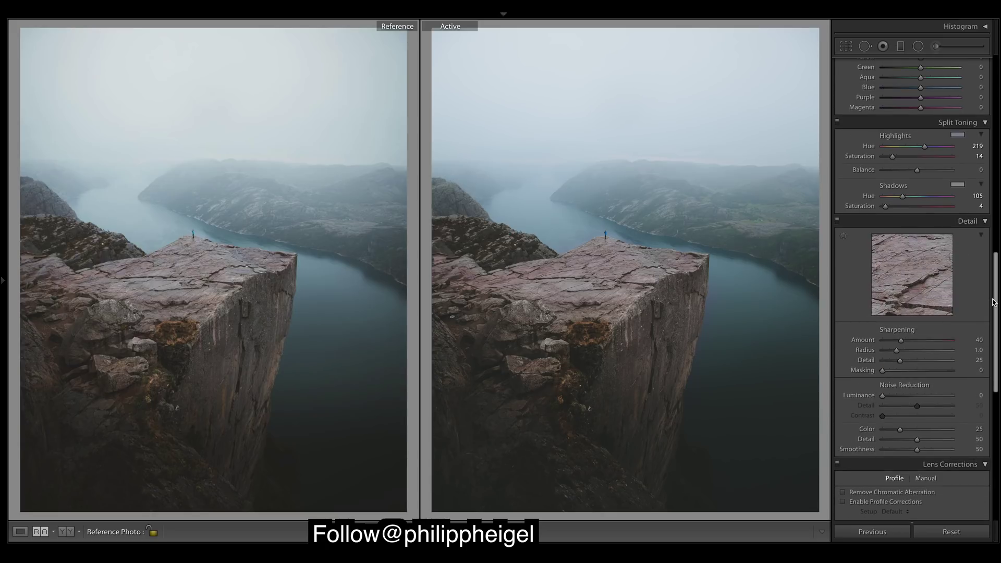
double_click(869, 210)
key(ctrl+z)
drag(997, 280, 997, 180)
scroll(912, 281, up, 2)
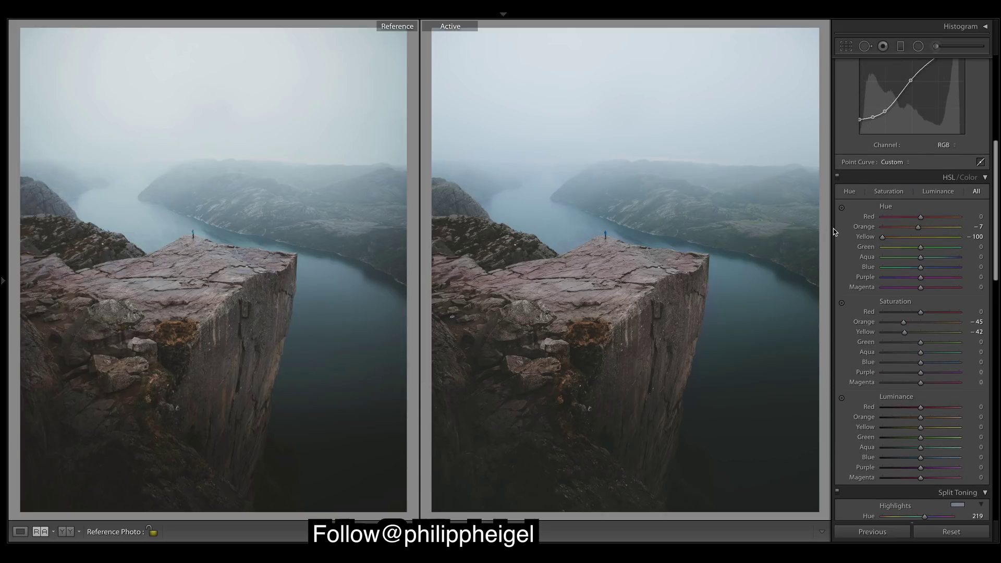
drag(882, 237, 880, 240)
click(916, 366)
Lower Green saturation to −10 and shift the Aqua hue to +32 to cool the water
drag(920, 342, 917, 344)
mouse_move(921, 259)
mouse_down()
mouse_move(949, 259)
mouse_move(933, 261)
mouse_up()
mouse_move(934, 261)
mouse_down()
mouse_move(918, 260)
mouse_move(947, 262)
mouse_move(934, 265)
mouse_up()
drag(997, 240, 997, 271)
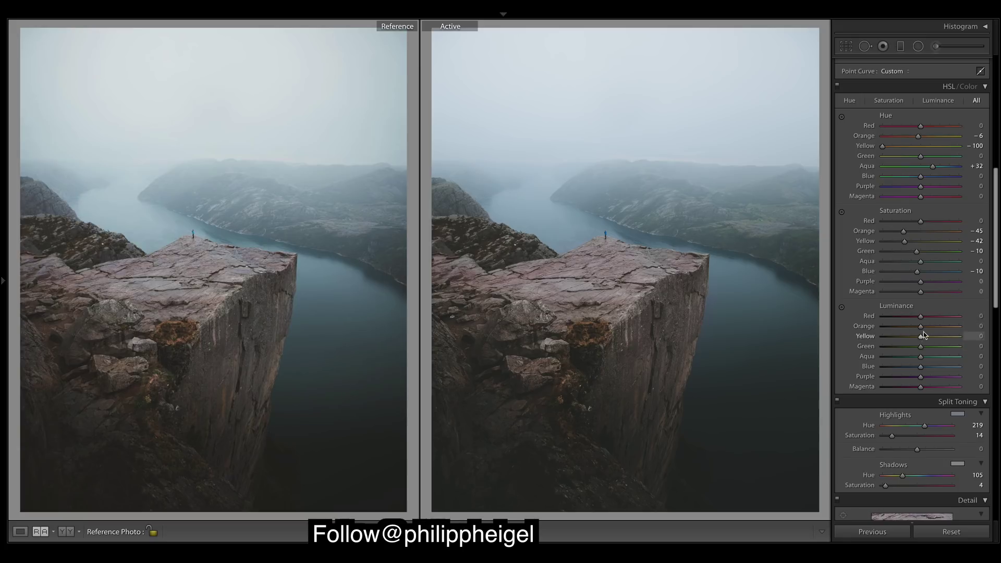
Brighten HSL luminance to Orange +40, Yellow +41, Aqua +100 and Blue +81
drag(920, 328, 945, 336)
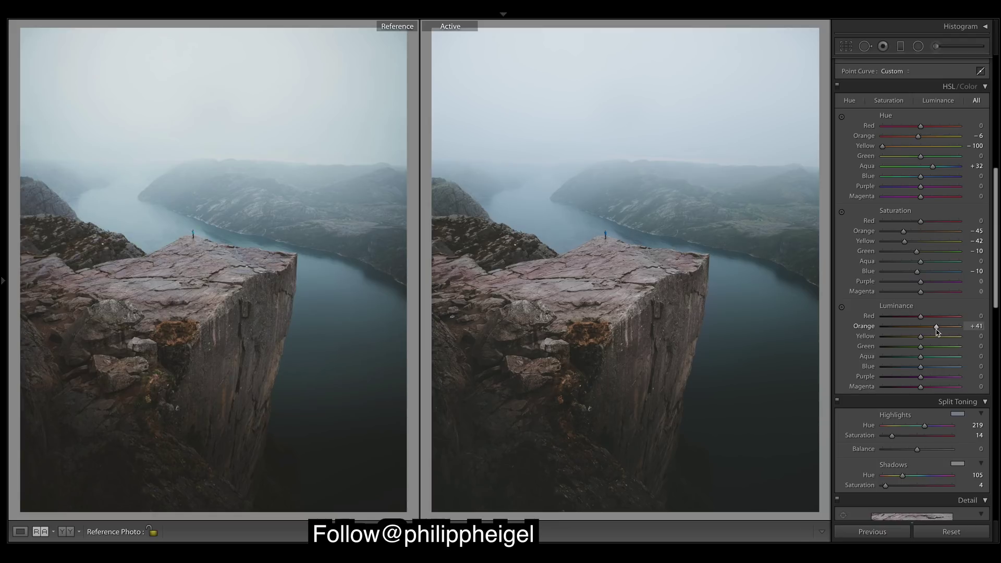
mouse_move(935, 329)
mouse_down()
mouse_move(933, 339)
mouse_move(883, 337)
mouse_move(935, 342)
mouse_up()
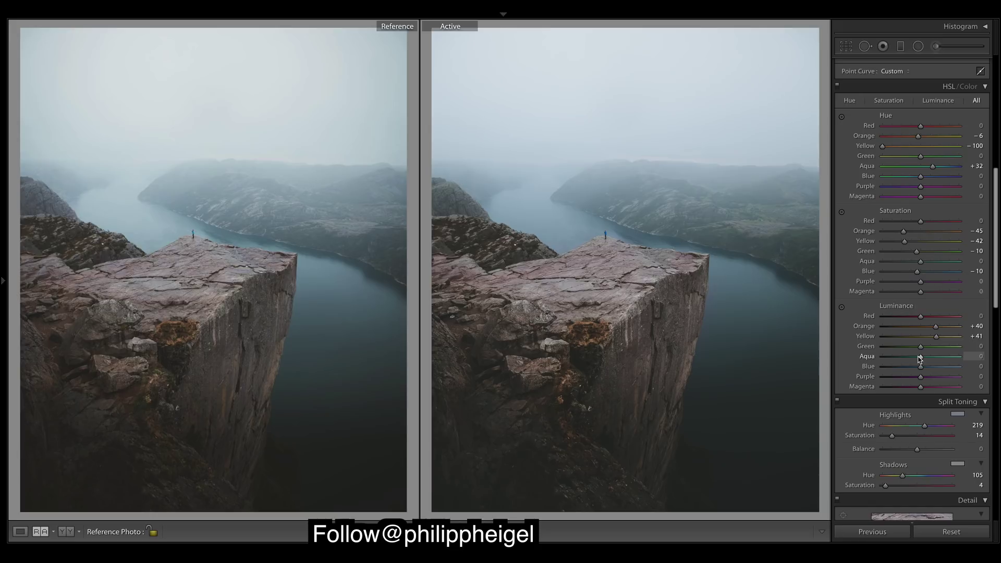
drag(920, 357, 892, 359)
drag(892, 360, 984, 363)
drag(921, 369, 951, 371)
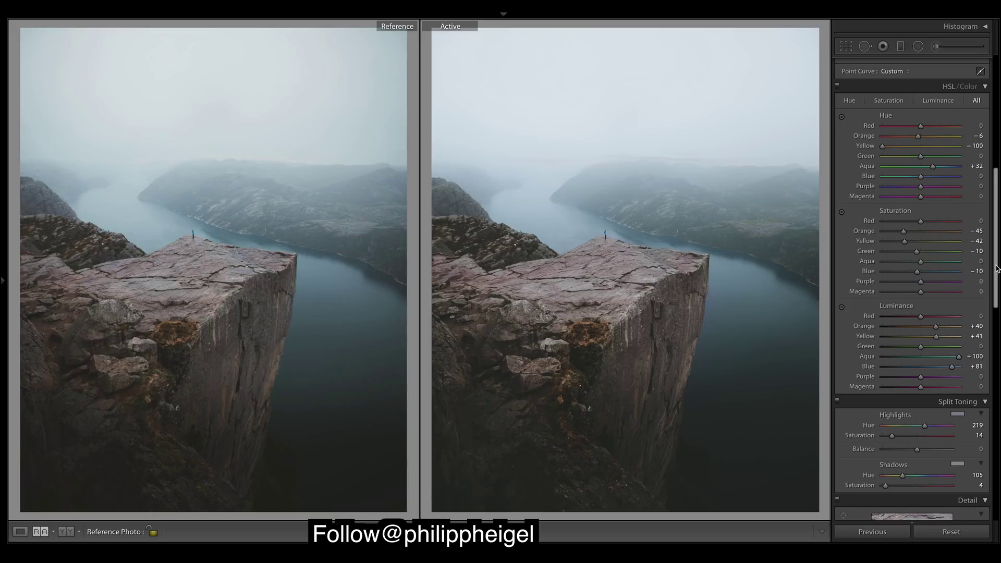
scroll(997, 269, up, 3)
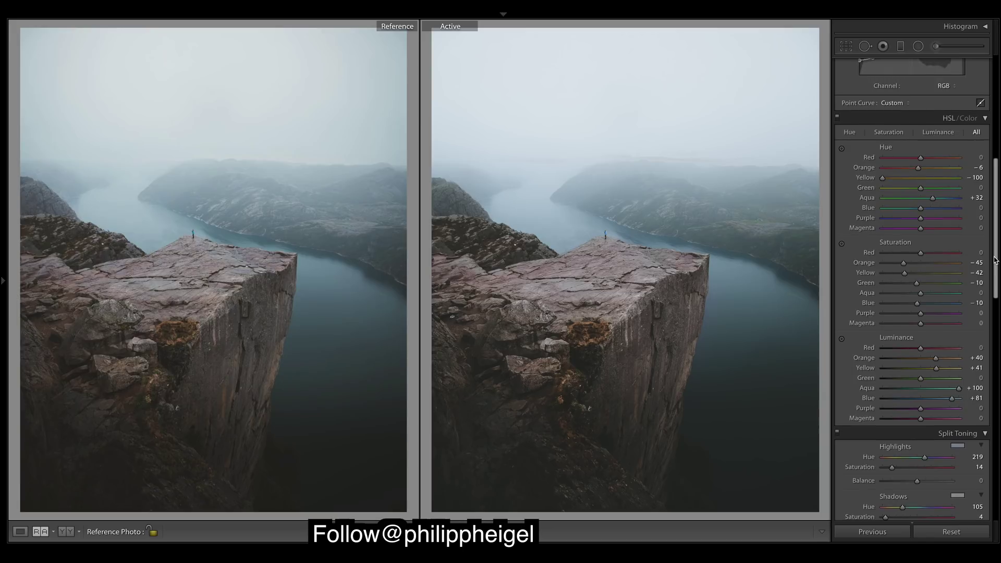
Raise Sharpening Masking to 80 so Amount 40 only sharpens the cliff's rock-crack edges
drag(996, 259, 996, 365)
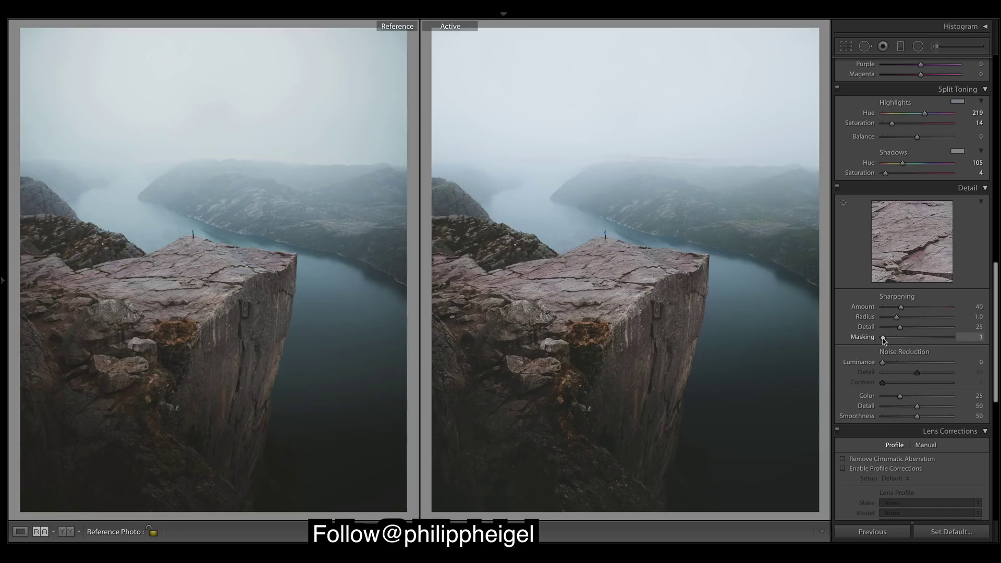
drag(883, 340, 937, 342)
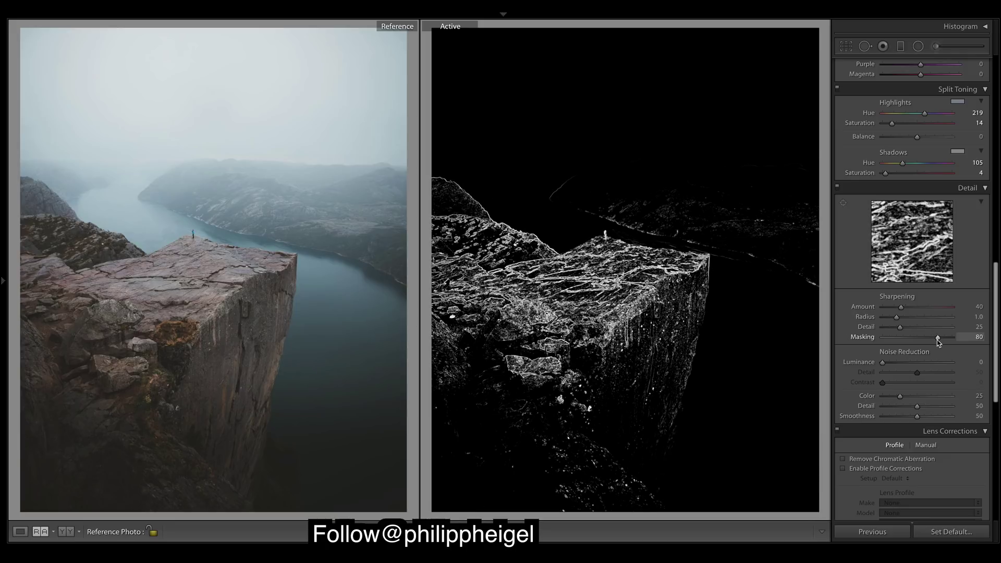
drag(937, 341, 938, 341)
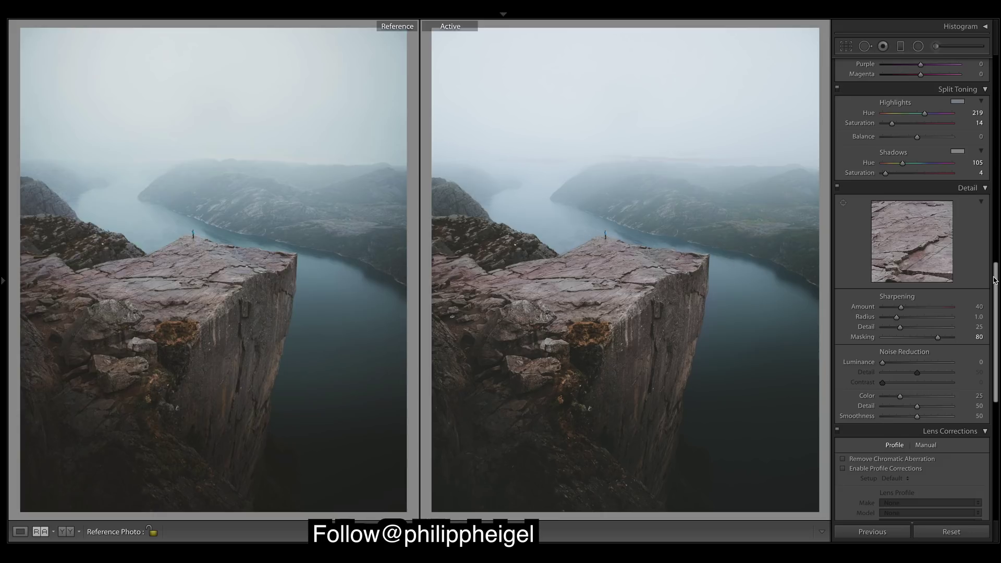
drag(995, 284, 996, 398)
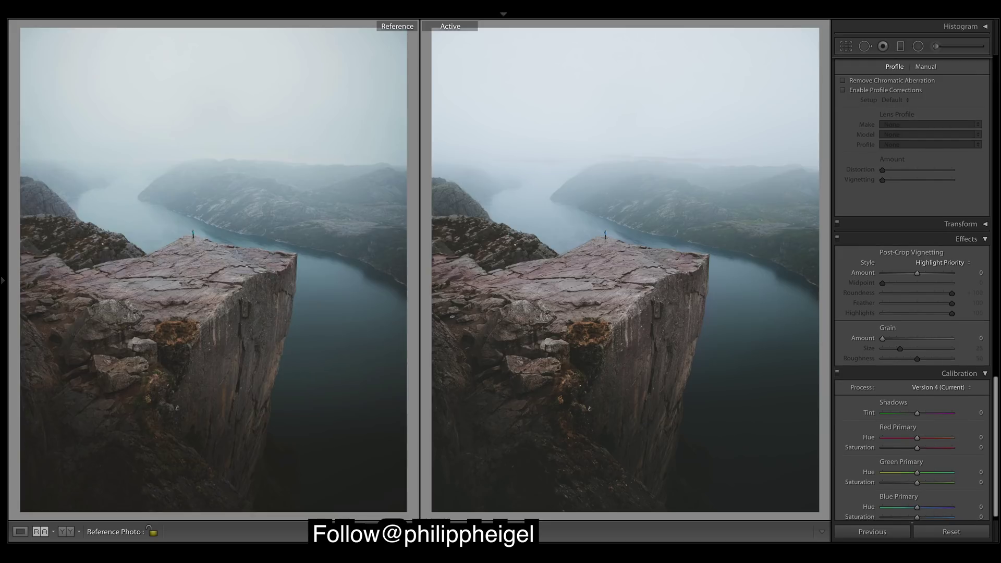
Zoom to 1:1 on the person and draw a tall radial ellipse around them
scroll(912, 287, up, 5)
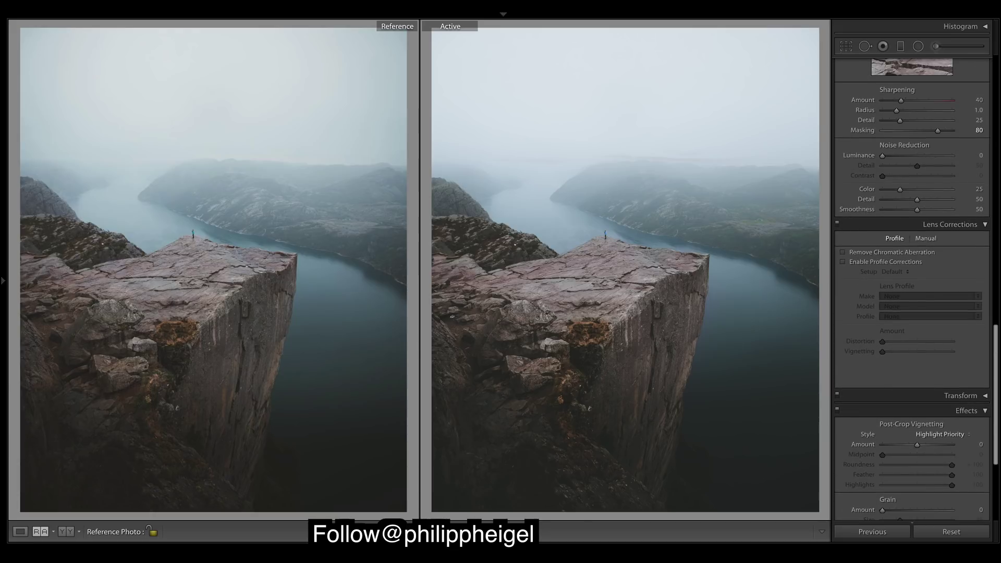
scroll(912, 261, up, 10)
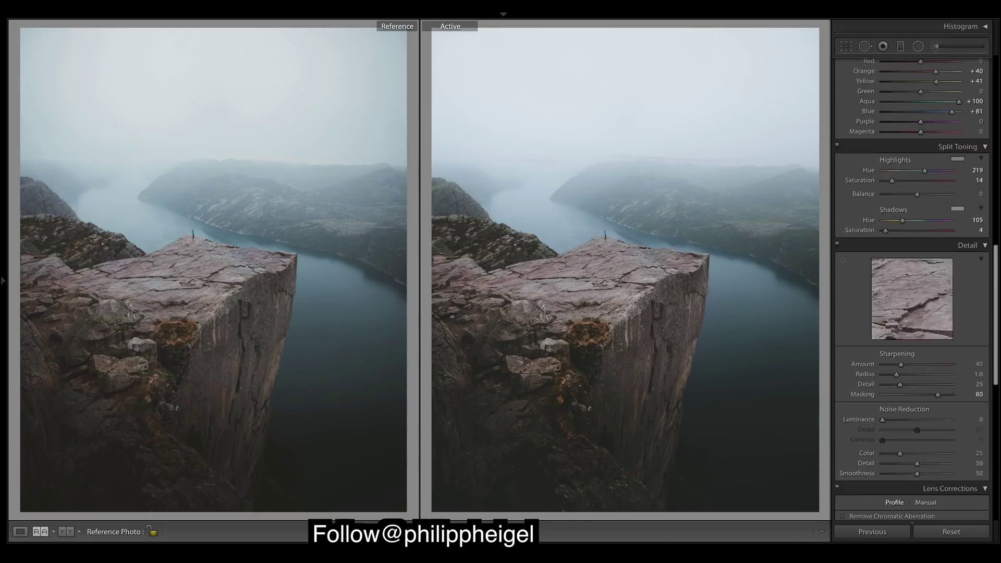
click(608, 235)
click(918, 46)
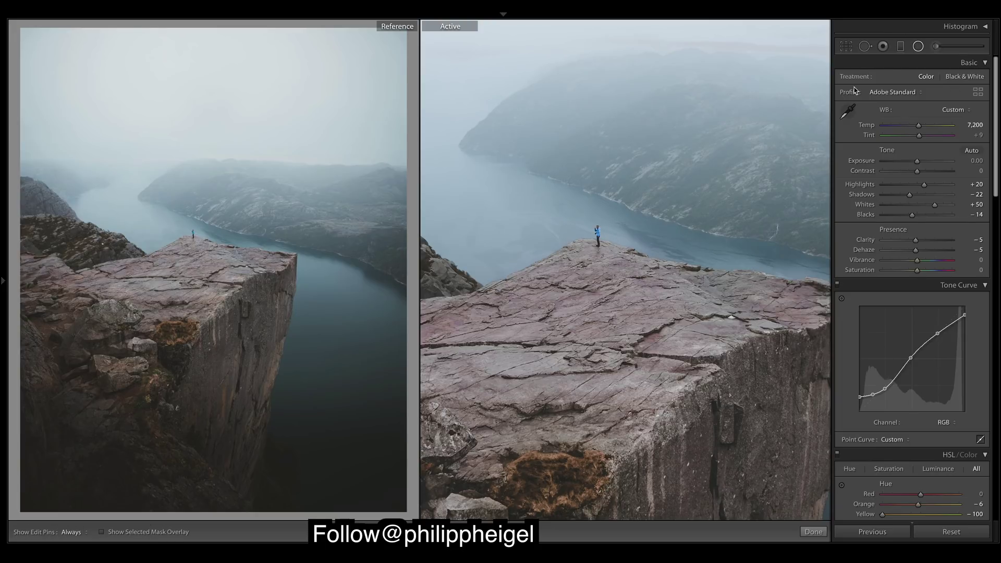
mouse_move(595, 223)
mouse_down()
mouse_move(617, 243)
mouse_move(599, 238)
mouse_up()
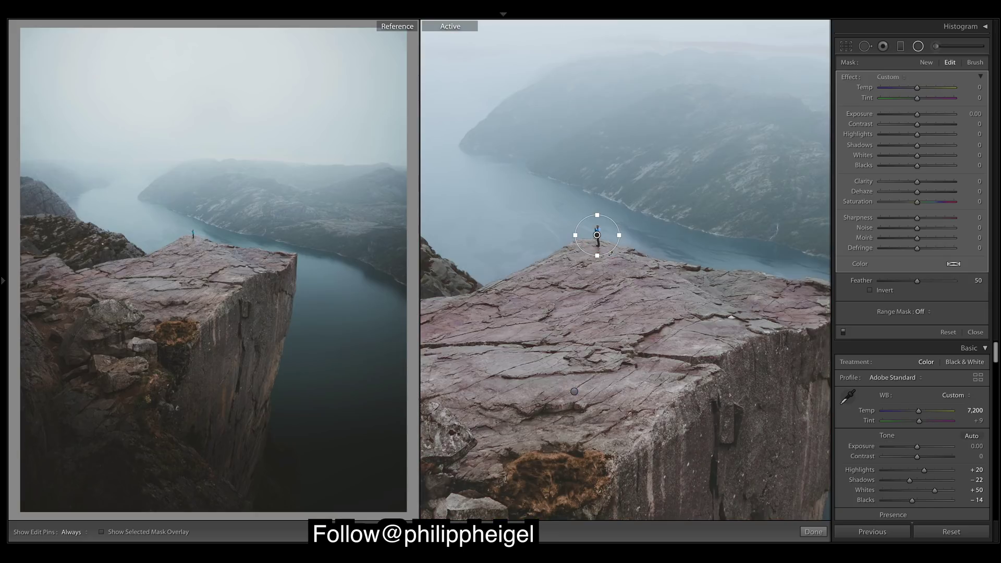
drag(618, 235, 600, 253)
Invert the radial mask and give it Contrast 20, Clarity 20, Blacks -5 and Sharpness 13
drag(916, 124, 925, 126)
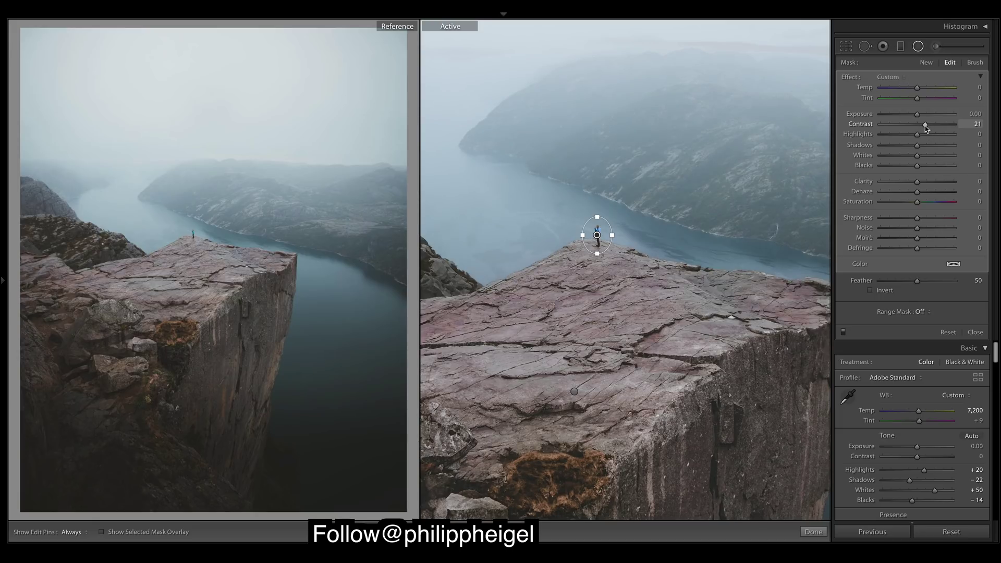
click(868, 289)
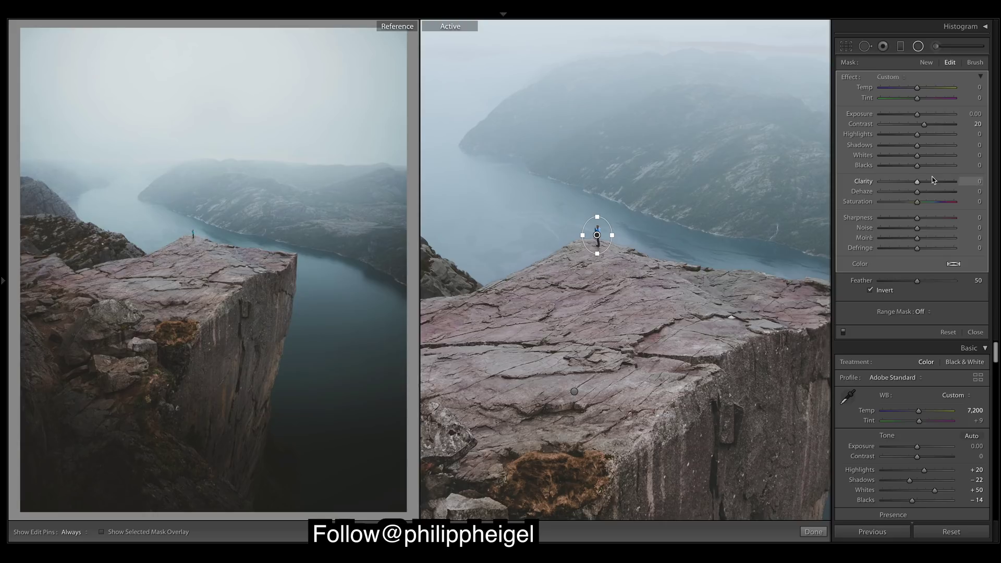
drag(918, 171, 916, 170)
drag(917, 169, 926, 185)
drag(919, 220, 924, 219)
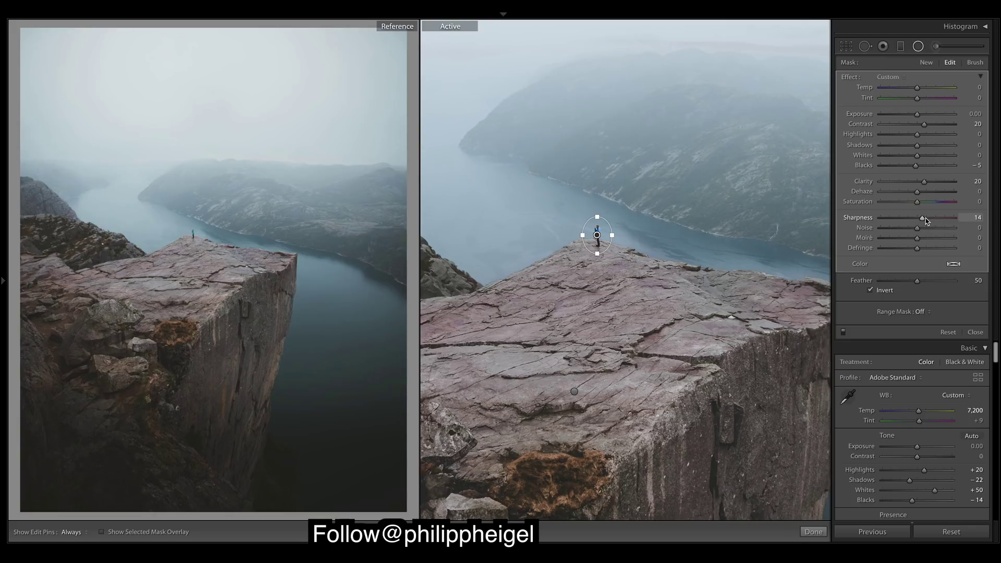
click(810, 533)
Return to the fit view, then try and undo a Dehaze change and a highlight curve lift
click(675, 292)
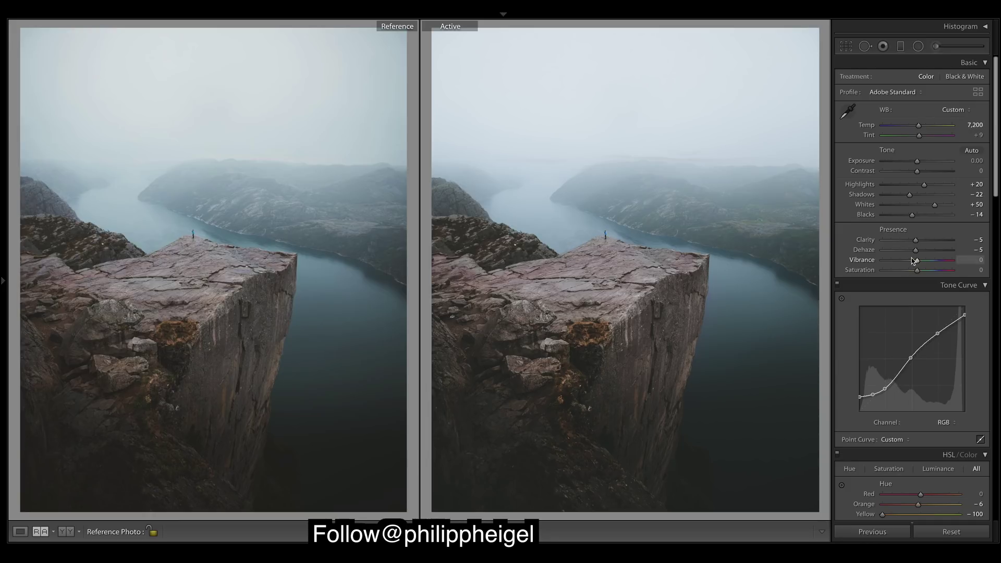
mouse_move(917, 253)
mouse_down()
mouse_move(908, 250)
mouse_move(918, 250)
mouse_up()
key(ctrl+z)
drag(960, 320, 964, 306)
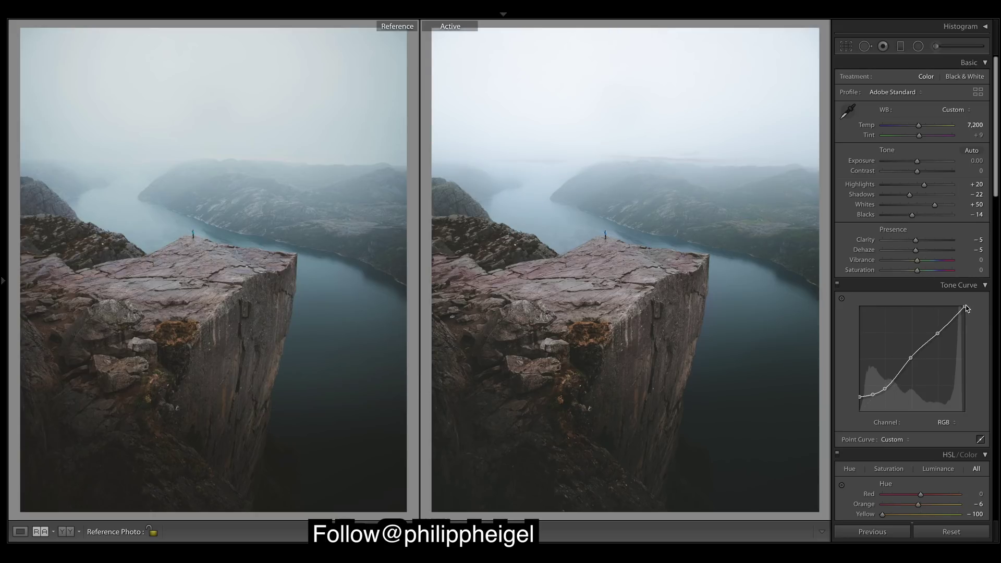
key(ctrl+z)
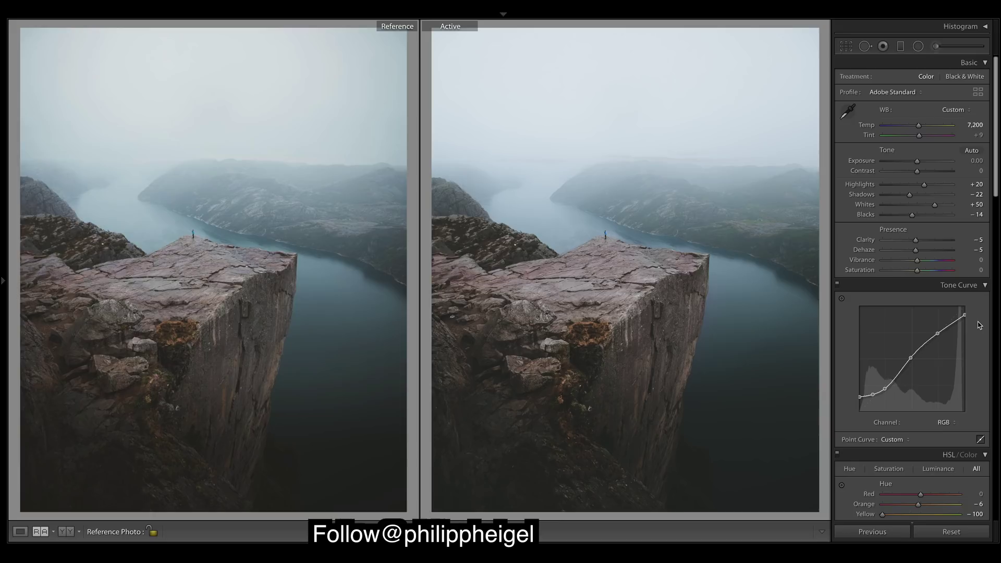